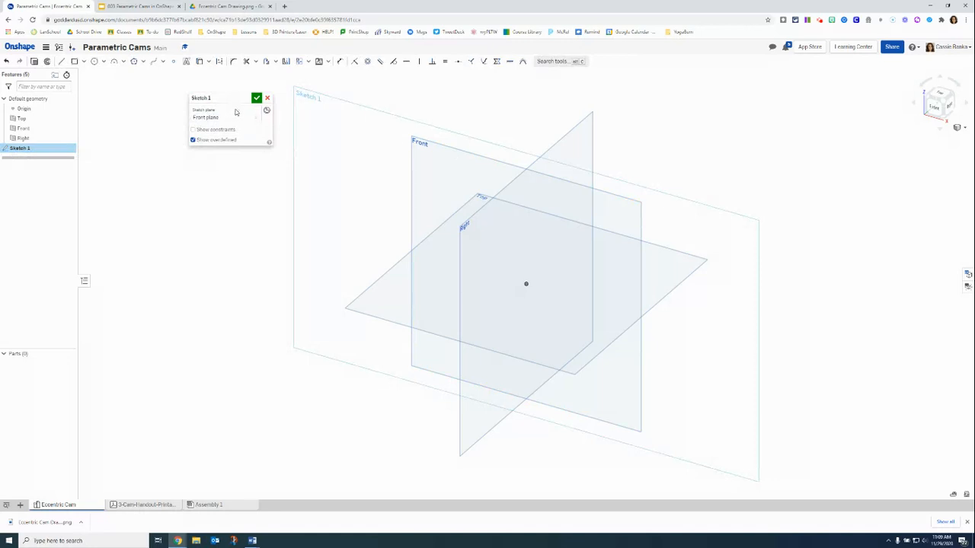
- Import the Eccentric Cam Drawing (1) image into the Front plane sketch and place it to the right of the origin
{"action": "left_click", "coordinate": [259, 110]}
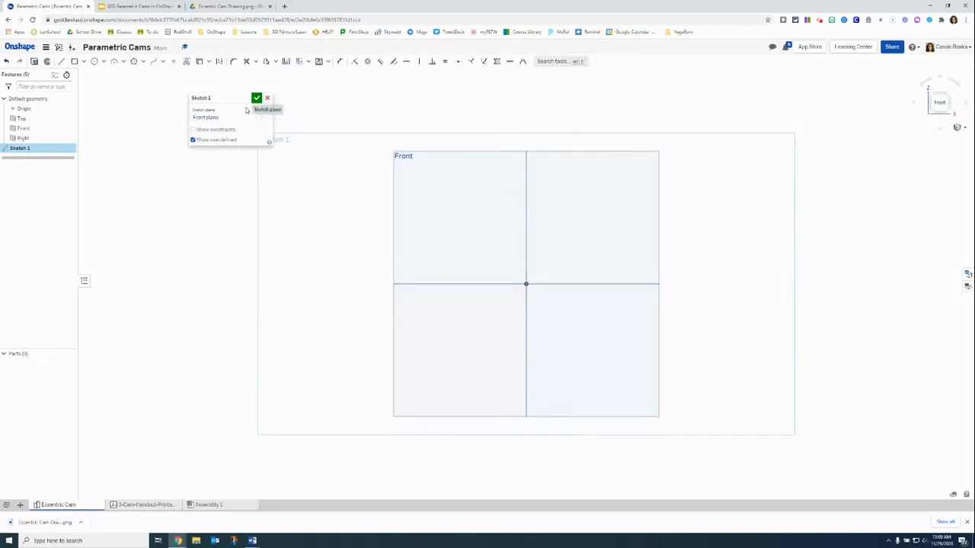
{"action": "left_click", "coordinate": [329, 61]}
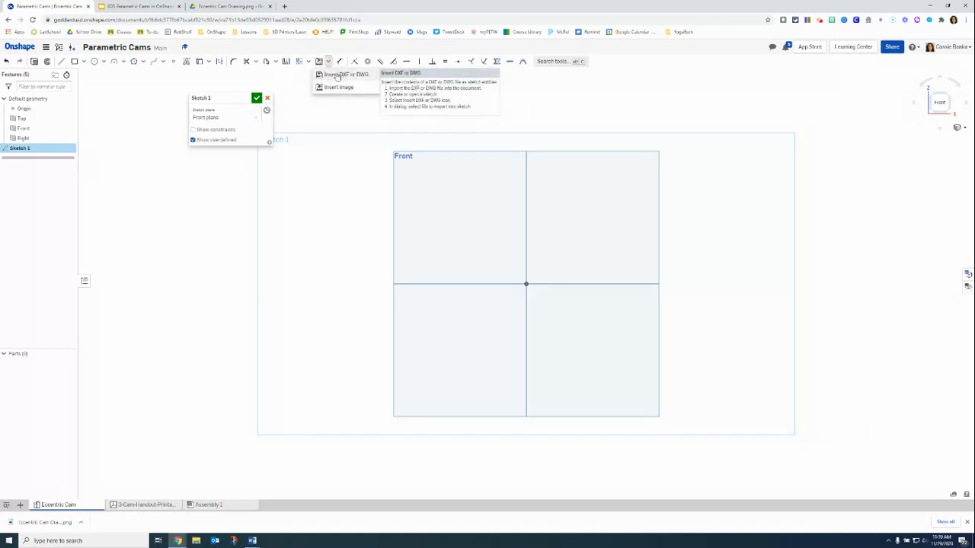
{"action": "left_click", "coordinate": [339, 87]}
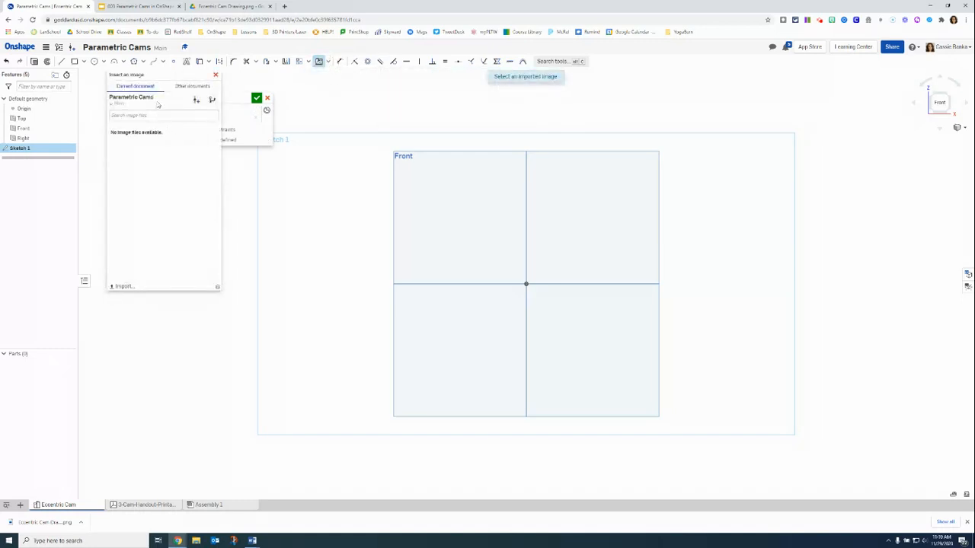
{"action": "left_click", "coordinate": [120, 287]}
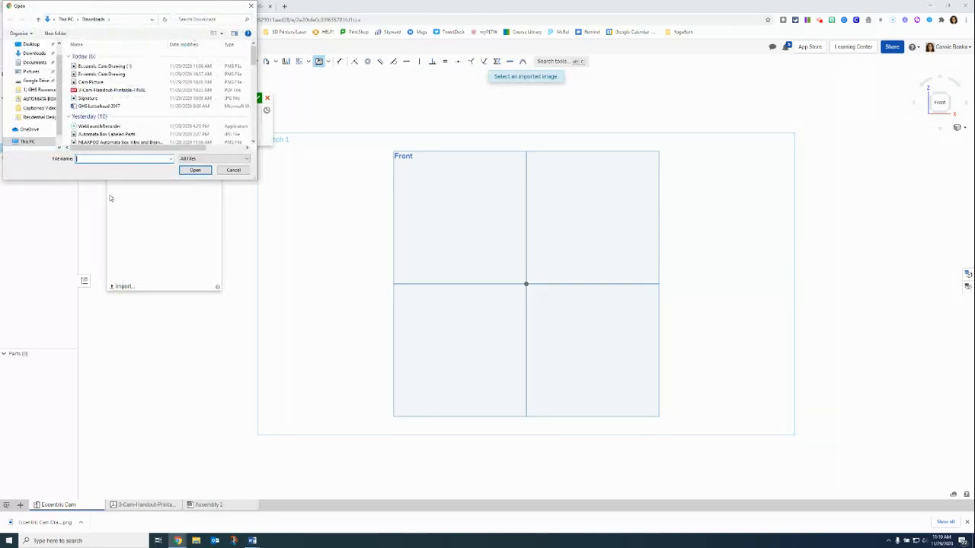
{"action": "left_click", "coordinate": [97, 67]}
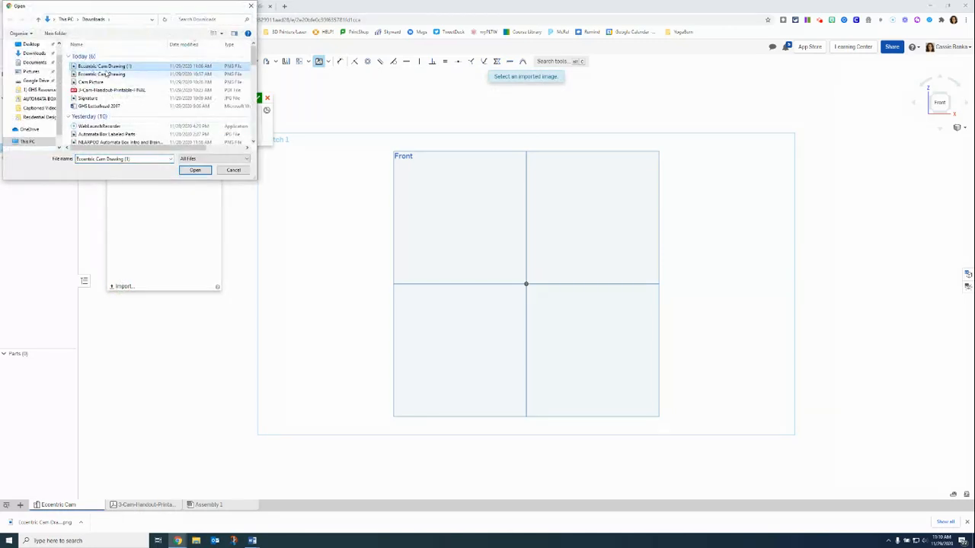
{"action": "left_click", "coordinate": [195, 170]}
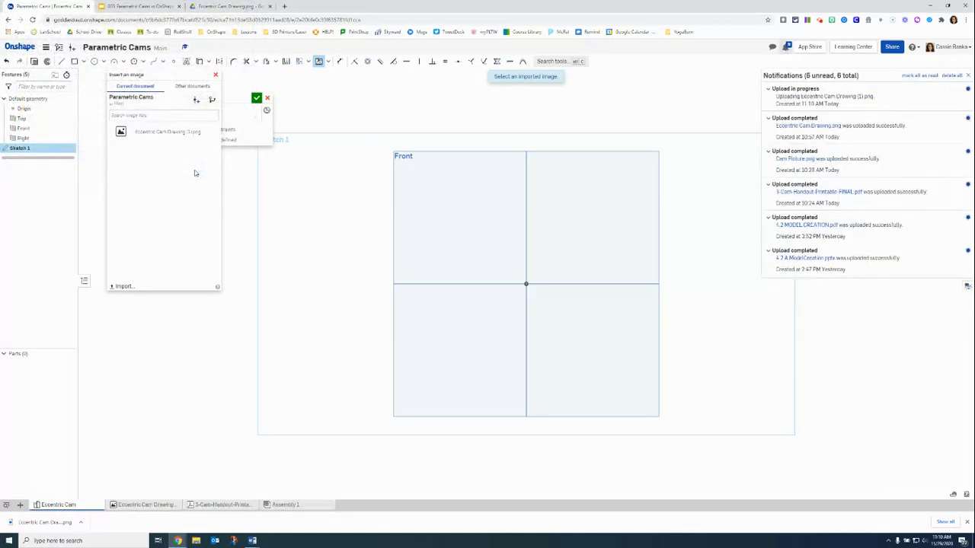
{"action": "left_click", "coordinate": [169, 132]}
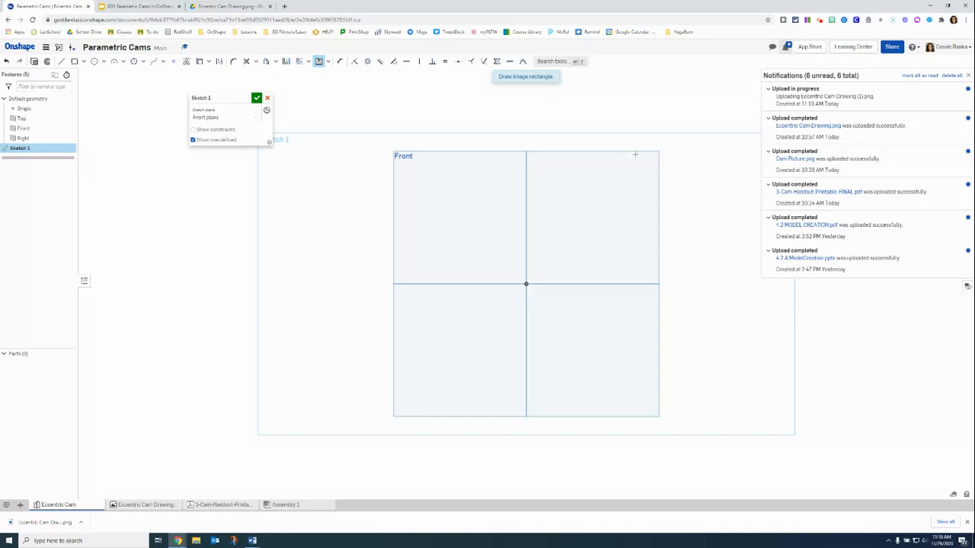
{"action": "mouse_move", "coordinate": [614, 135]}
{"action": "left_mouse_down"}
{"action": "mouse_move", "coordinate": [635, 200]}
{"action": "mouse_move", "coordinate": [731, 289]}
{"action": "mouse_move", "coordinate": [762, 334]}
{"action": "left_mouse_up"}
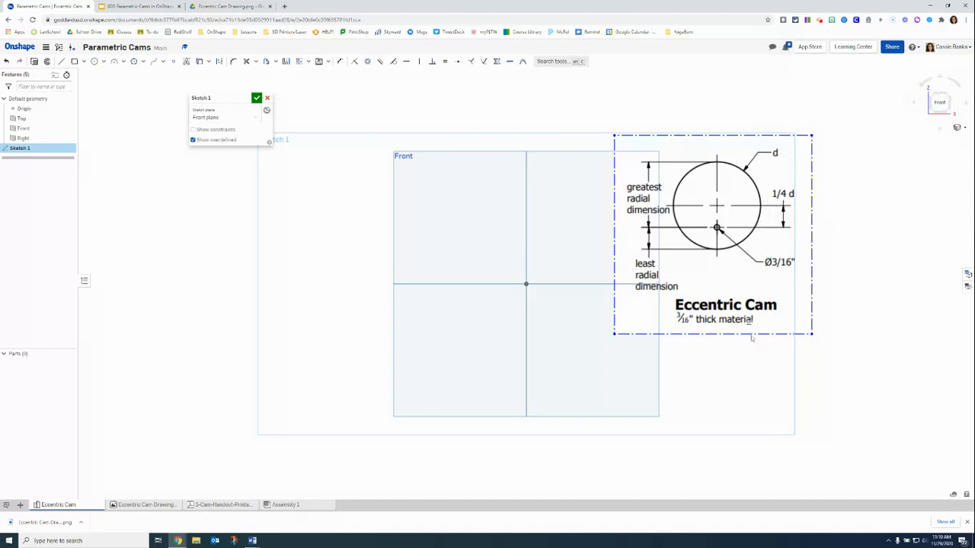
- Sketch a circle about 0.494 in in diameter centred on the origin
{"action": "left_click_drag", "start_coordinate": [202, 98], "coordinate": [151, 91]}
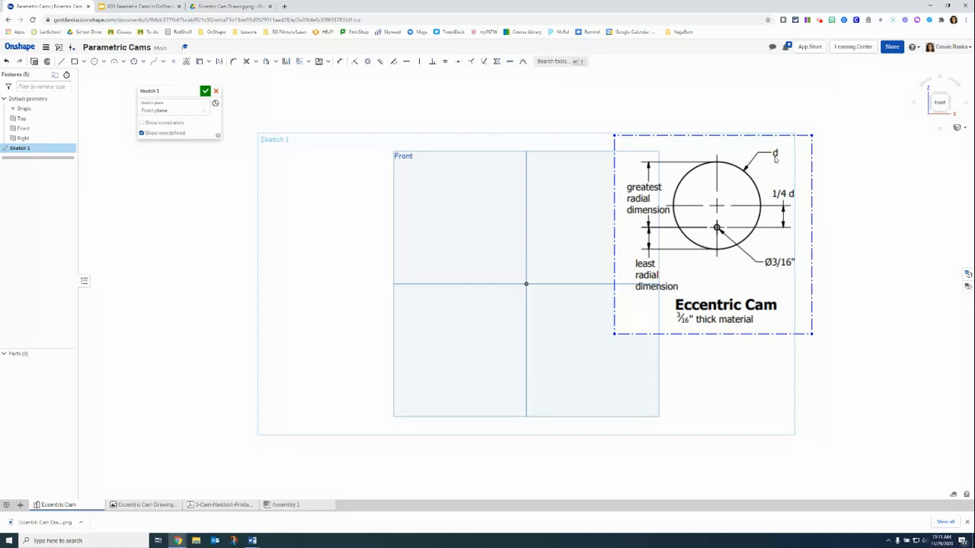
{"action": "key", "text": "c"}
{"action": "left_click_drag", "start_coordinate": [525, 284], "coordinate": [537, 284]}
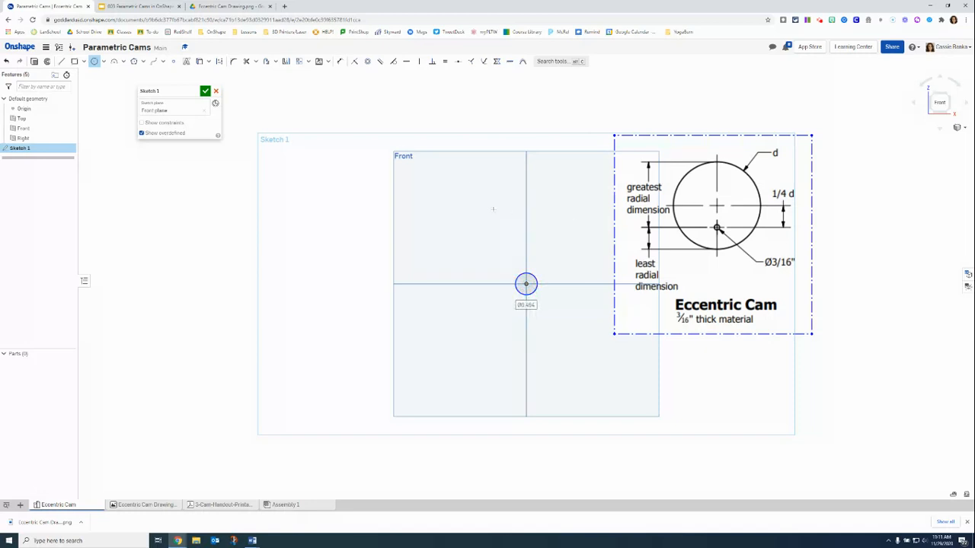
{"action": "key", "text": "d"}
{"action": "left_click", "coordinate": [534, 278]}
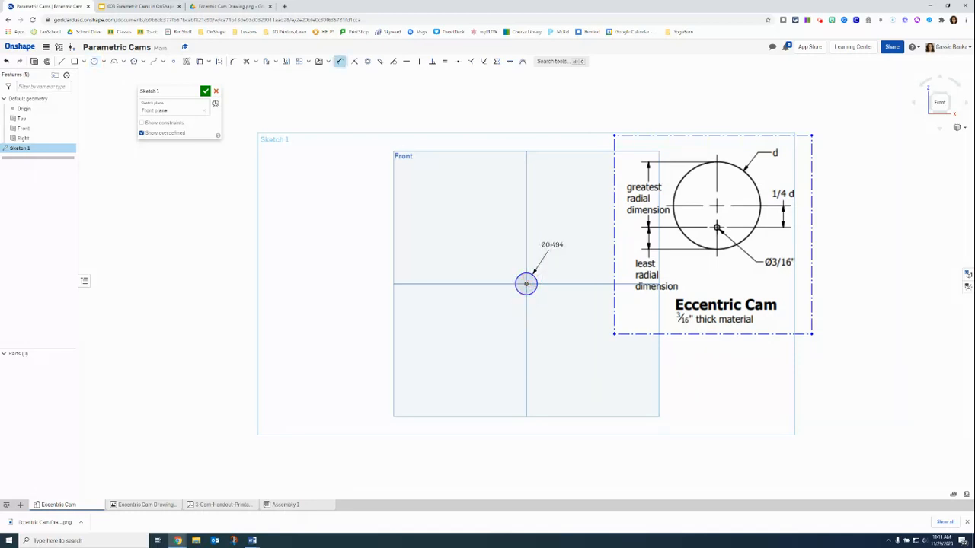
{"action": "left_click", "coordinate": [550, 244]}
{"action": "type", "text": "0.5"}
{"action": "key", "text": "Return"}
- Show the Part Studio's configuration settings and finish Sketch 1
{"action": "left_click", "coordinate": [967, 286]}
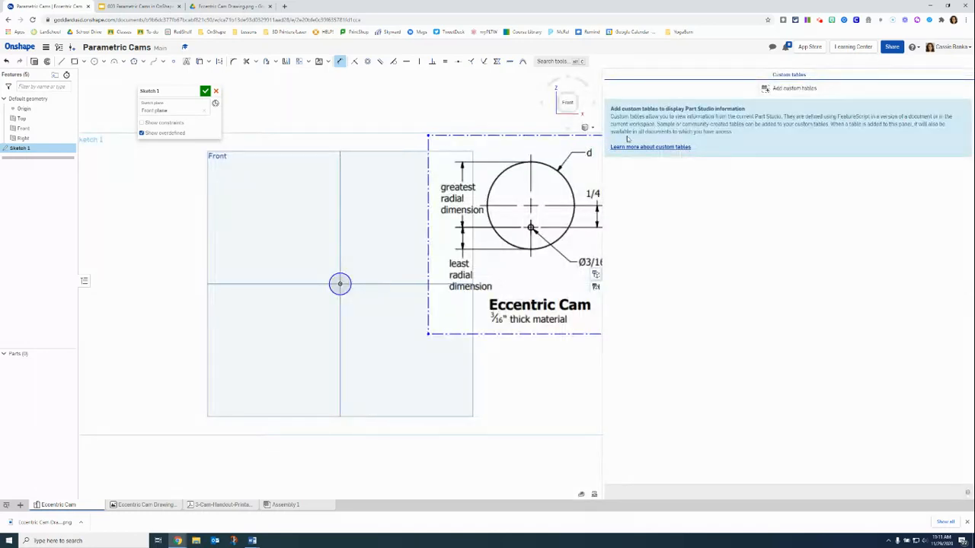
{"action": "left_click", "coordinate": [597, 276]}
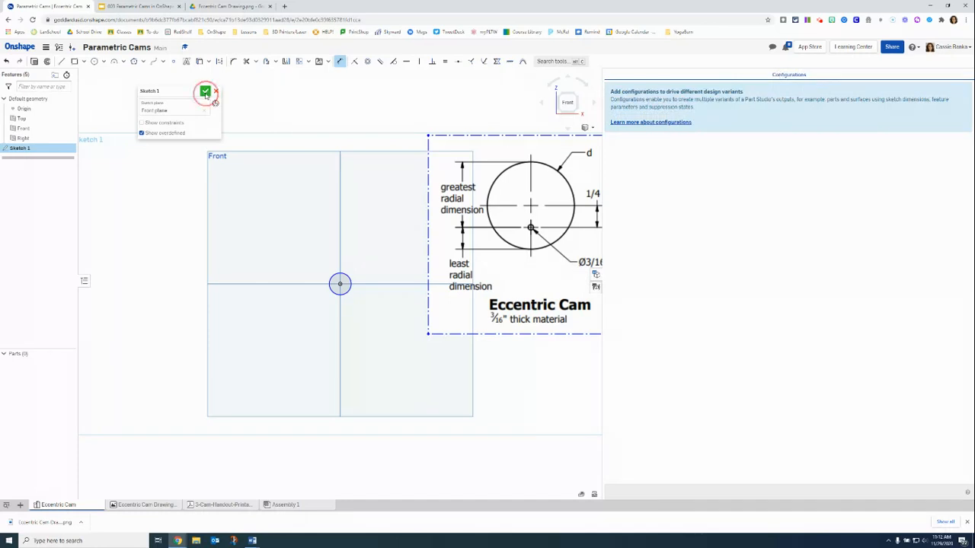
{"action": "left_click", "coordinate": [205, 91]}
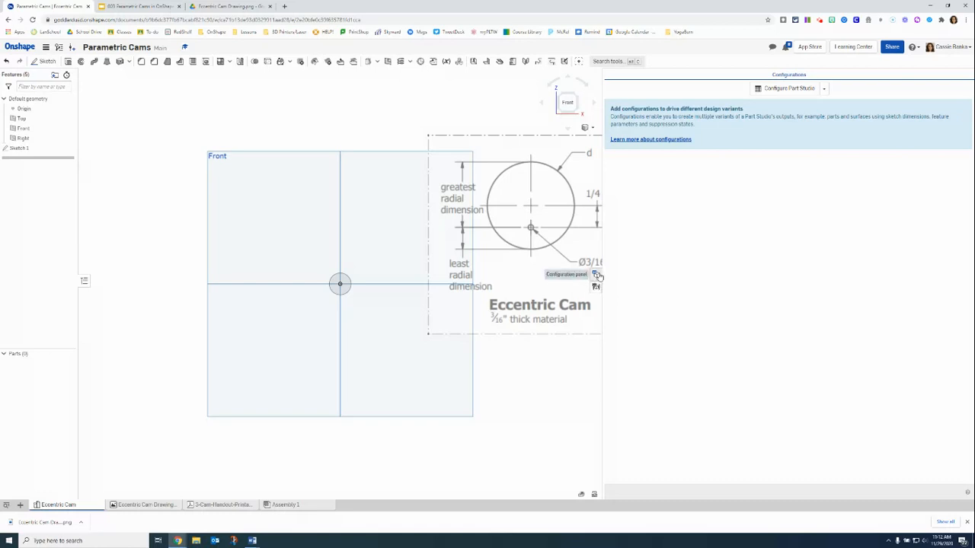
- Add a length configuration variable named d with a default of 1 in
{"action": "left_click", "coordinate": [824, 90]}
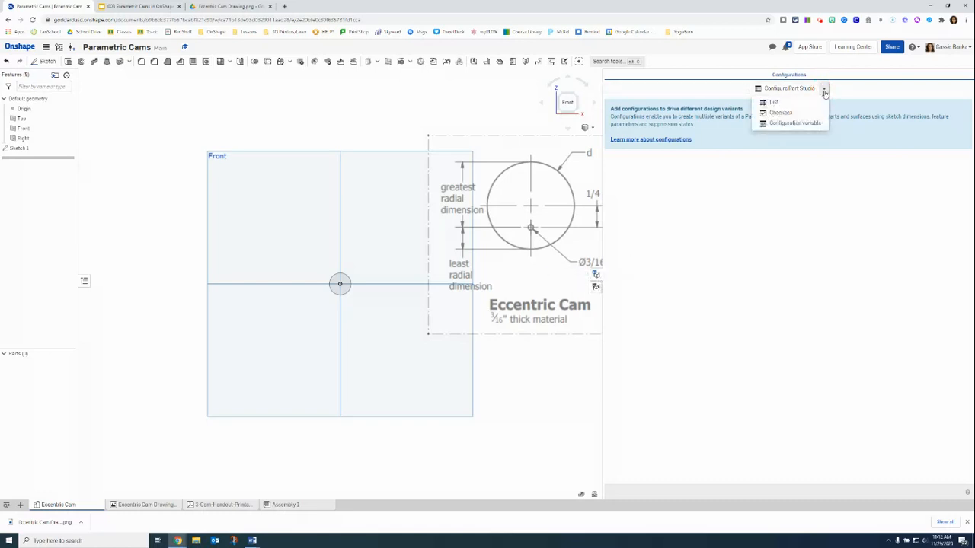
{"action": "left_click", "coordinate": [808, 125]}
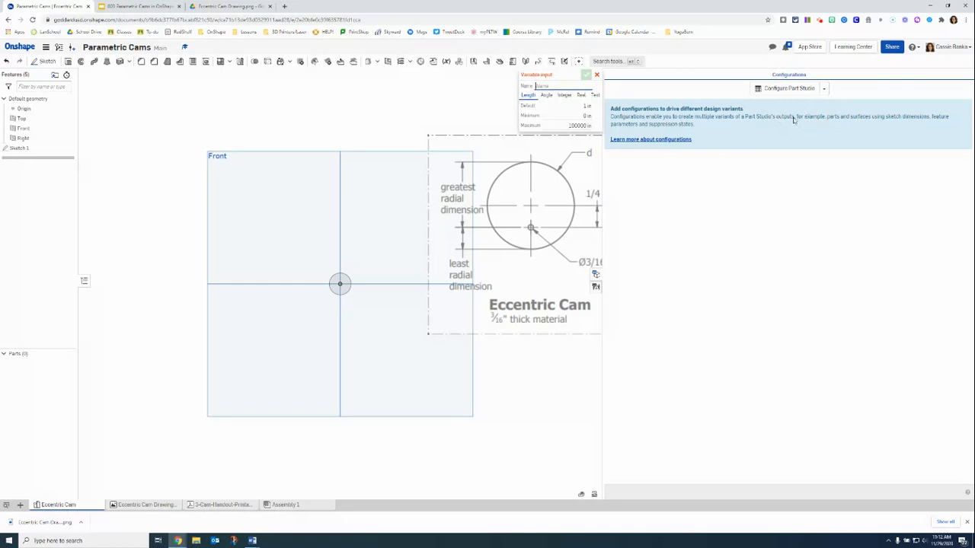
{"action": "left_click", "coordinate": [557, 87]}
{"action": "type", "text": "d"}
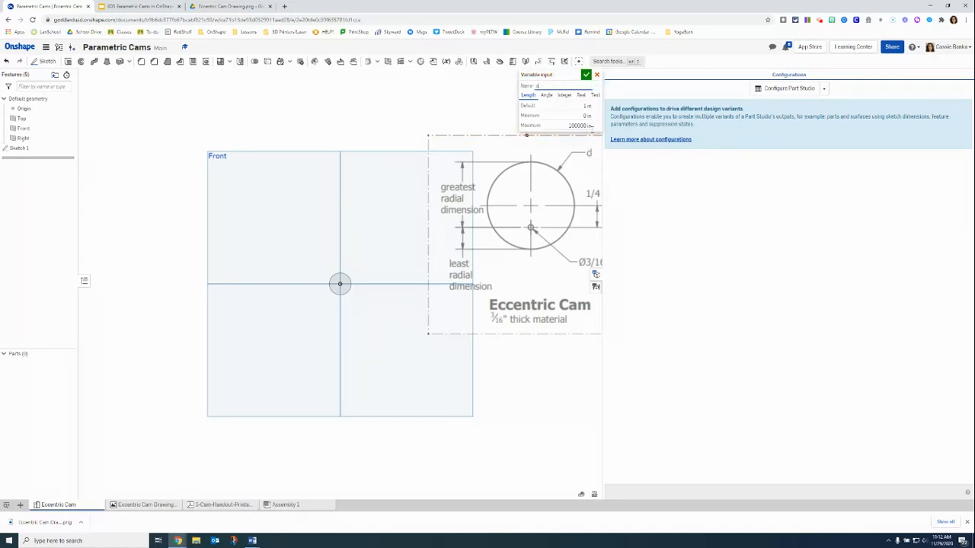
{"action": "left_click", "coordinate": [589, 108]}
{"action": "left_click", "coordinate": [585, 75]}
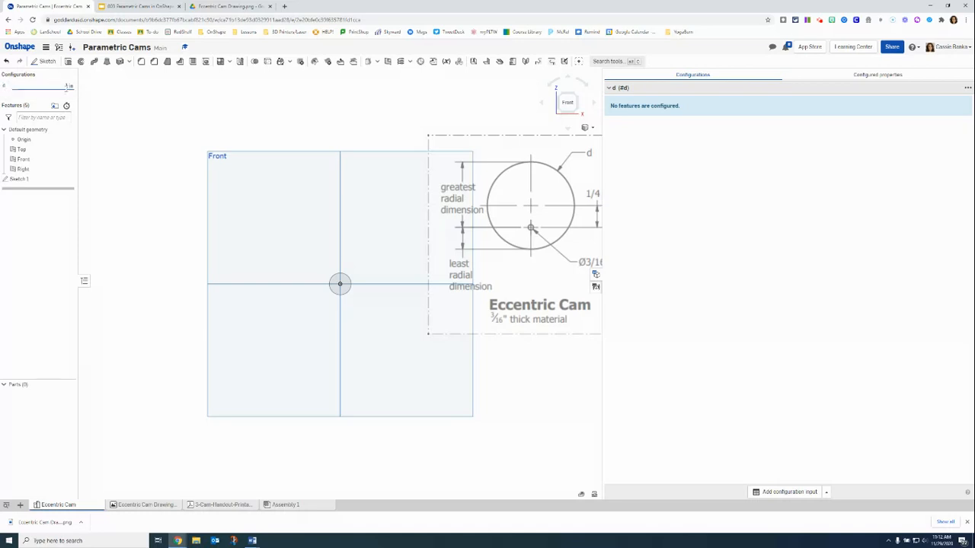
{"action": "double_click", "coordinate": [69, 86]}
- Add a second length configuration variable named hole with a default of 0.25 in
{"action": "left_click", "coordinate": [790, 491]}
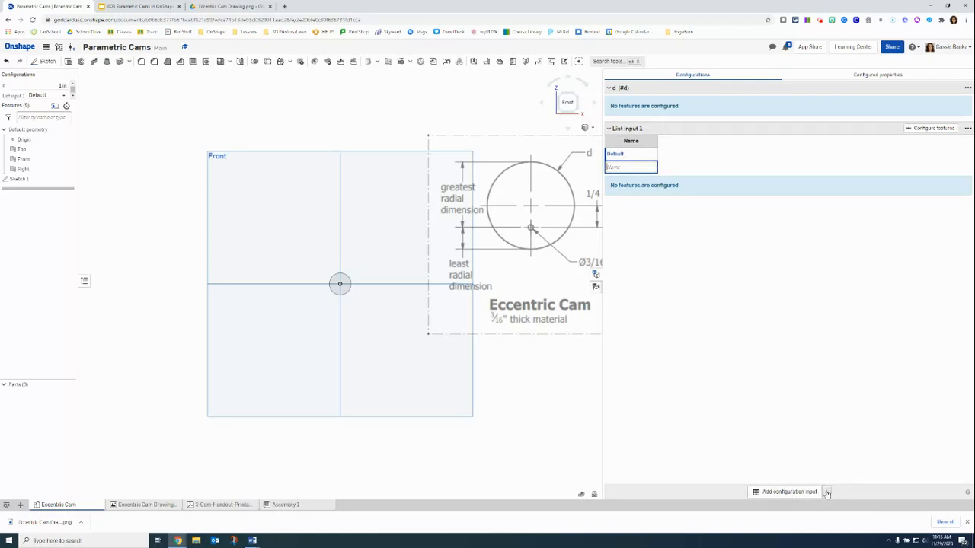
{"action": "left_click", "coordinate": [826, 492]}
{"action": "left_click", "coordinate": [809, 478]}
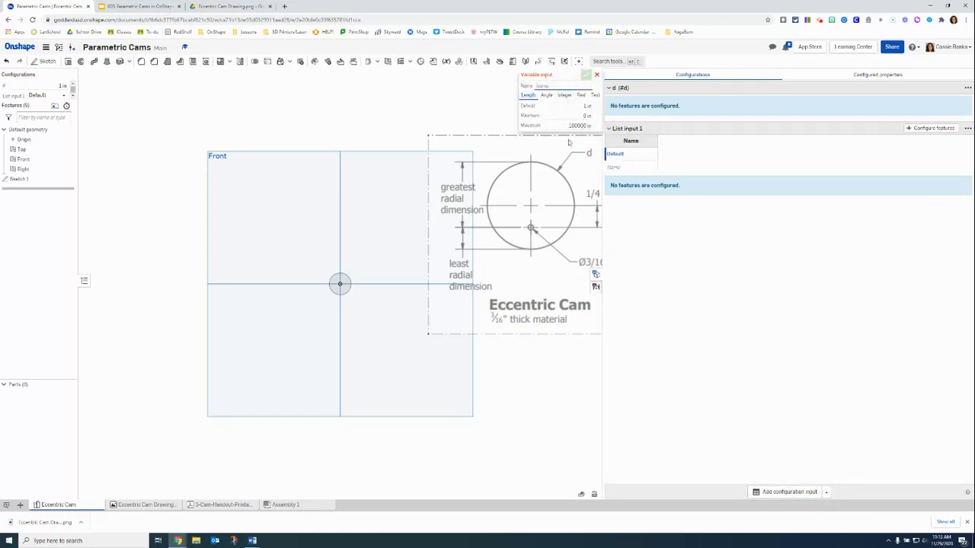
{"action": "type", "text": "hole"}
{"action": "left_click", "coordinate": [579, 105]}
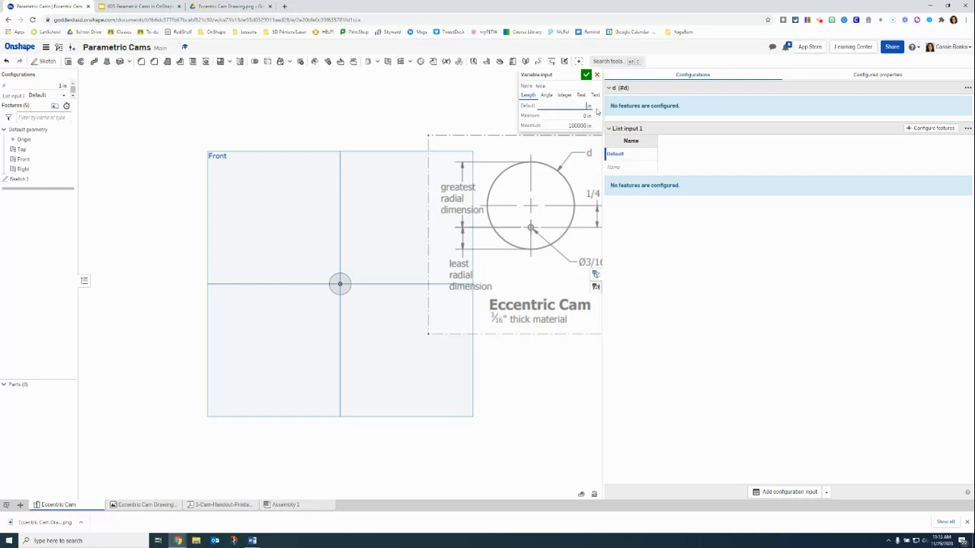
{"action": "key", "text": "Return"}
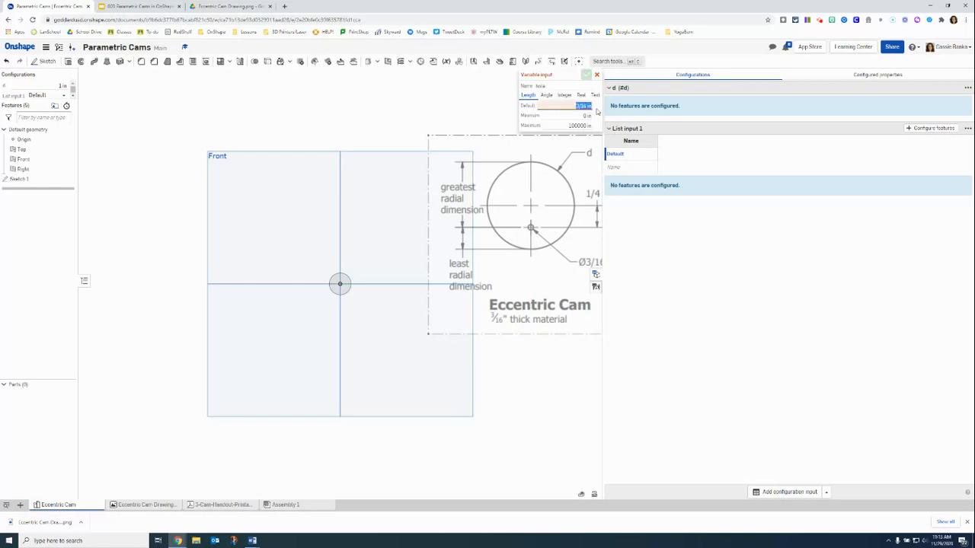
{"action": "left_click", "coordinate": [588, 106]}
{"action": "left_click_drag", "start_coordinate": [586, 106], "coordinate": [574, 109]}
{"action": "key", "text": "BackSpace"}
{"action": "key", "text": "Return"}
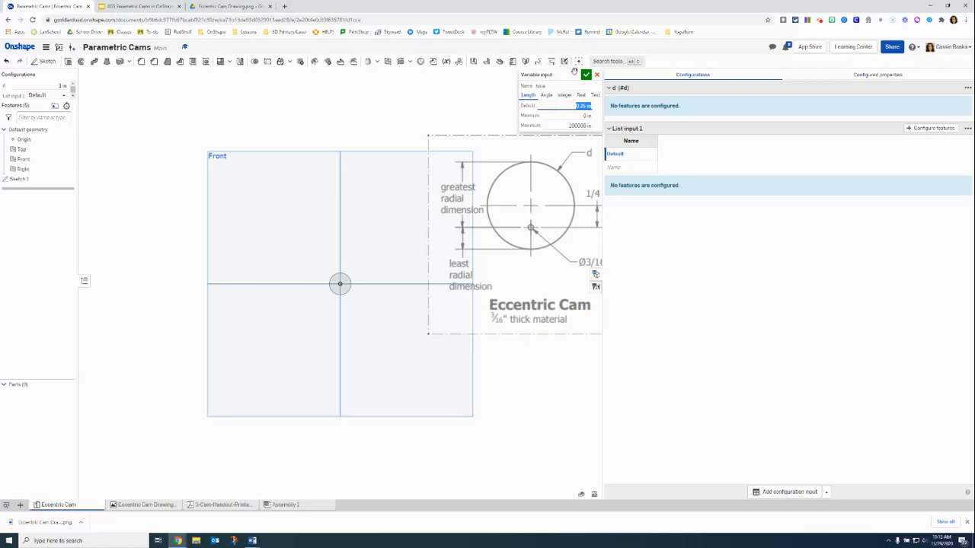
{"action": "left_click", "coordinate": [586, 75]}
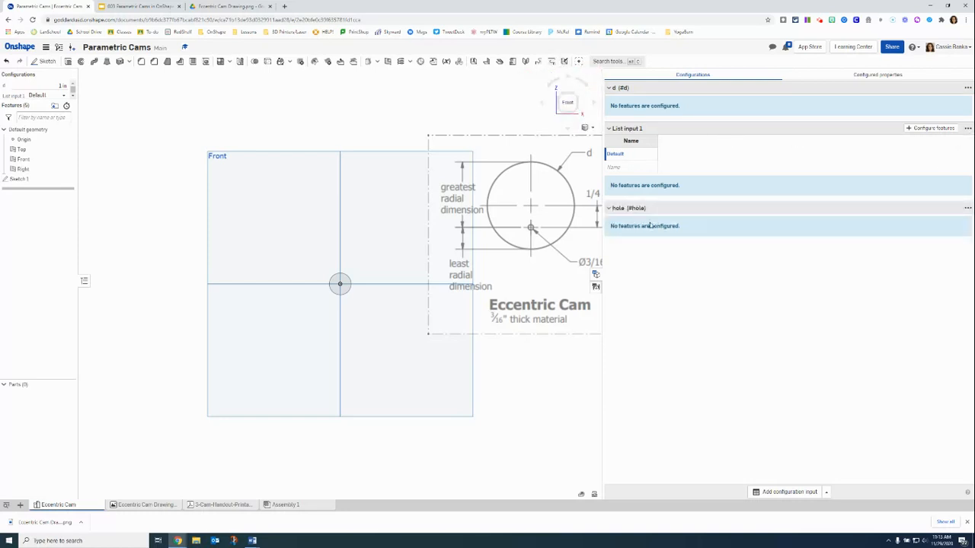
- Delete the unneeded List input 1 configuration and hide the configuration settings
{"action": "left_click", "coordinate": [967, 128]}
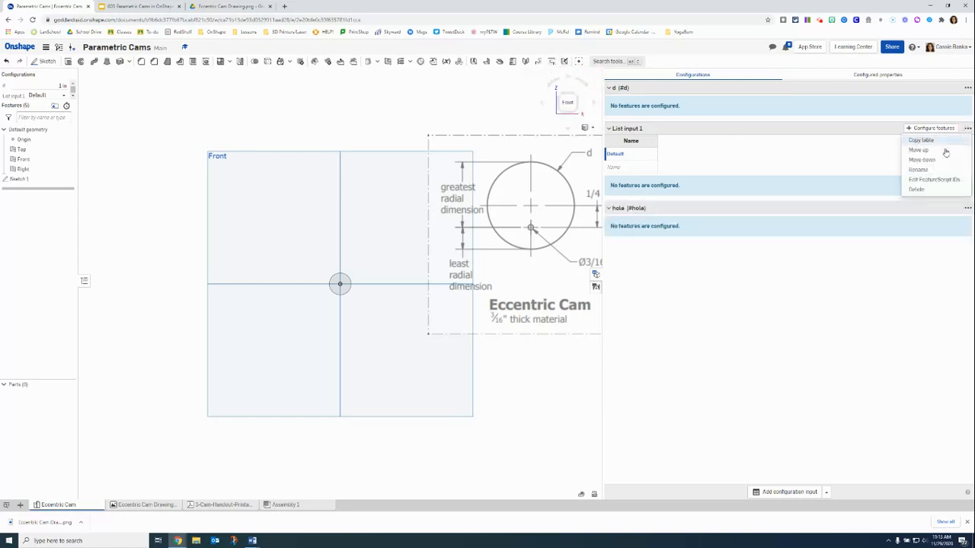
{"action": "left_click", "coordinate": [918, 189]}
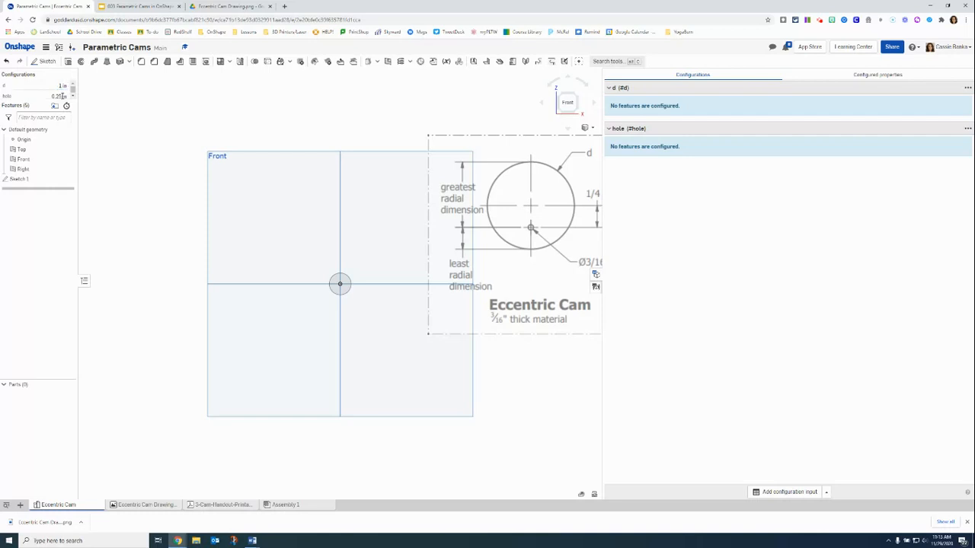
{"action": "left_click", "coordinate": [595, 274]}
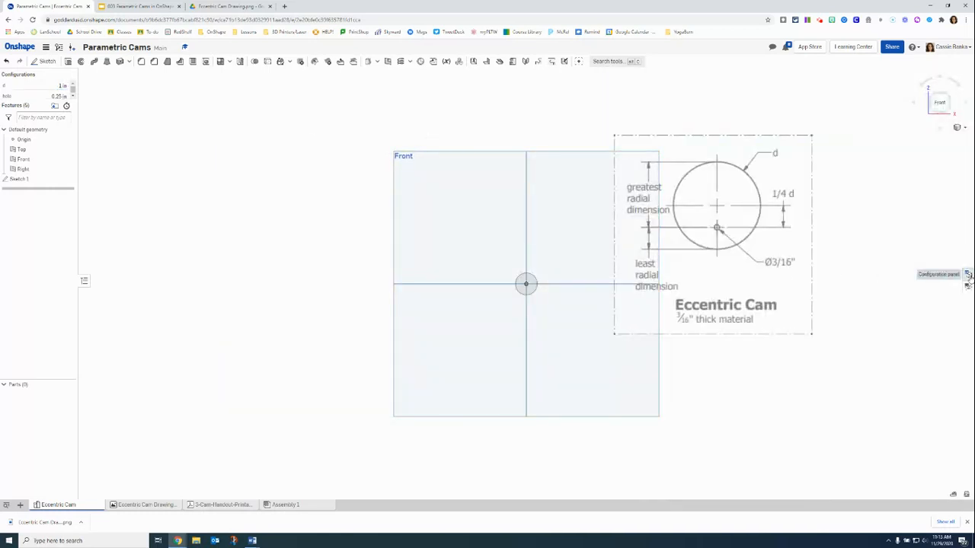
- Set the hole configuration variable's value to 0.188 in
{"action": "scroll", "coordinate": [524, 297], "scroll_direction": "up", "scroll_amount": 3}
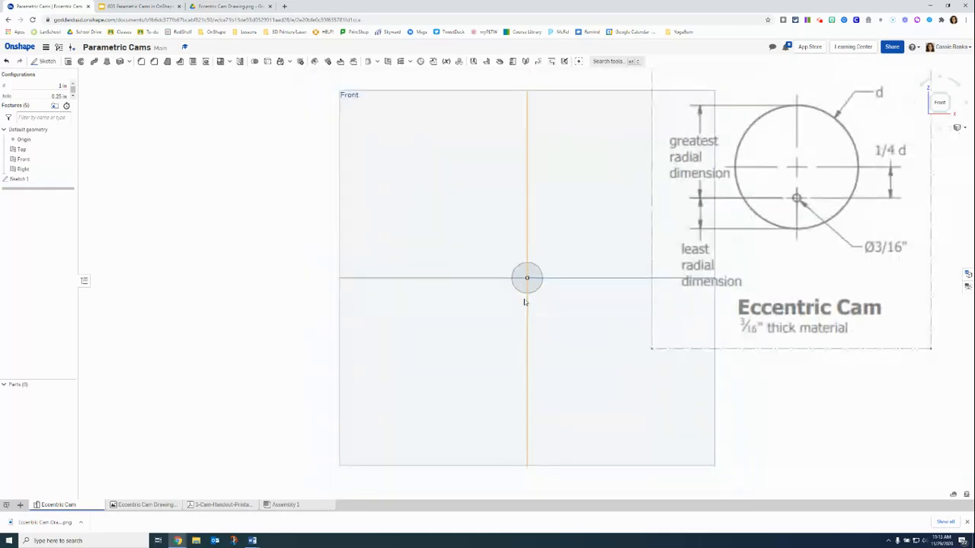
{"action": "left_click", "coordinate": [62, 96]}
{"action": "left_click", "coordinate": [64, 96]}
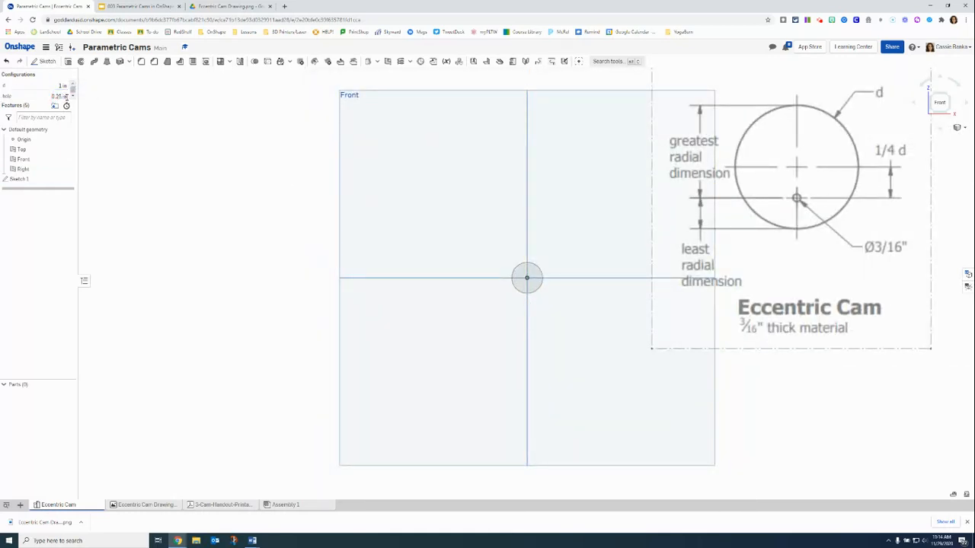
{"action": "key", "text": "BackSpace"}
{"action": "left_click", "coordinate": [66, 96]}
{"action": "left_click", "coordinate": [820, 22]}
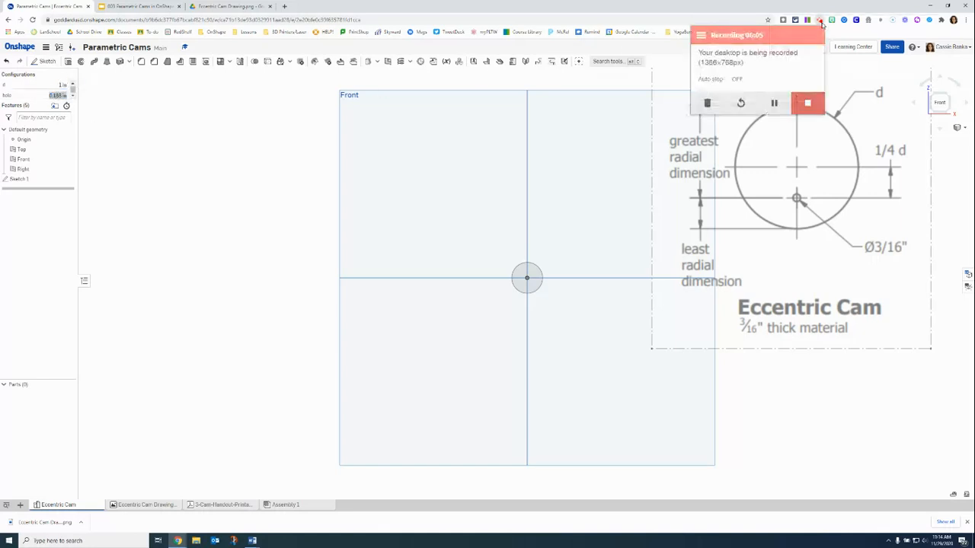
- Reopen Sketch 1 and dimension the circle's diameter with the variable #d
{"action": "double_click", "coordinate": [22, 180]}
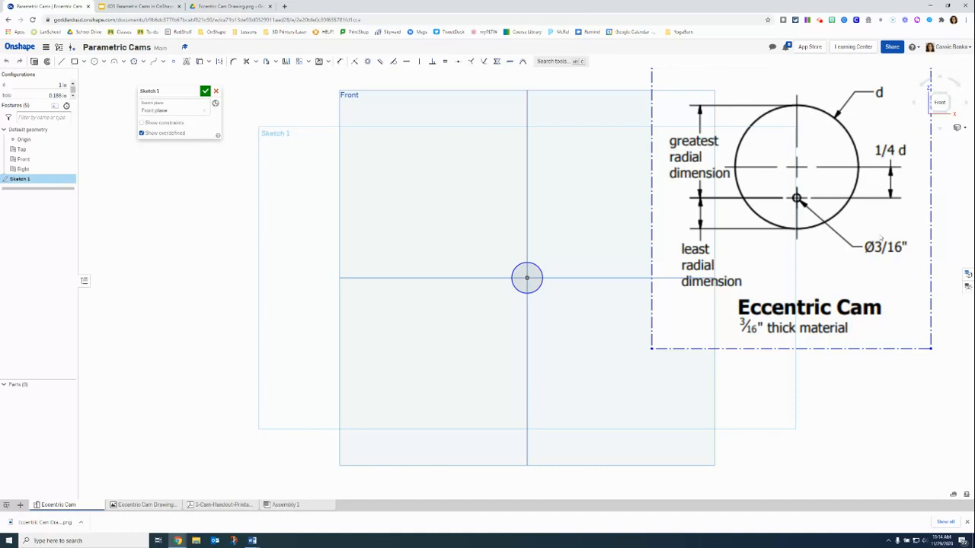
{"action": "key", "text": "d"}
{"action": "left_click", "coordinate": [536, 267]}
{"action": "left_click", "coordinate": [600, 212]}
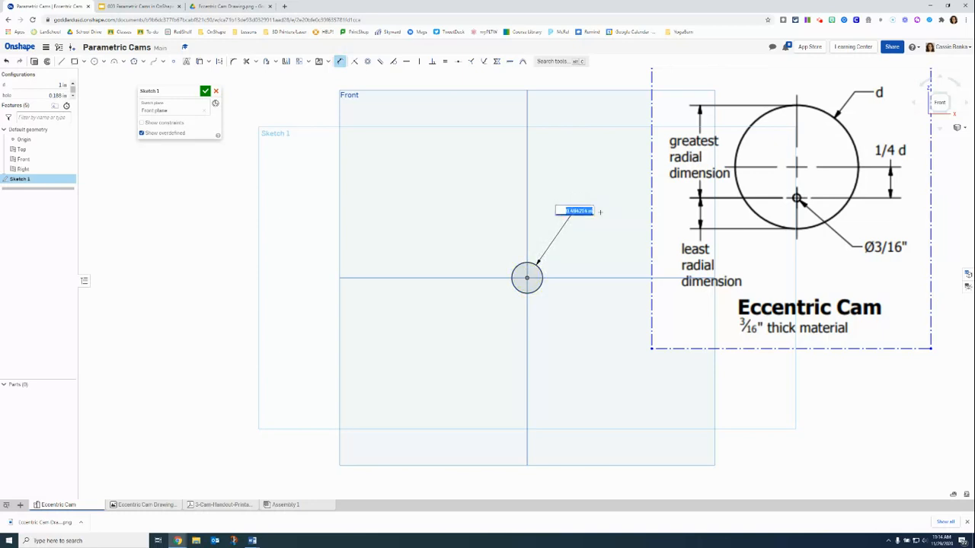
{"action": "type", "text": "#d"}
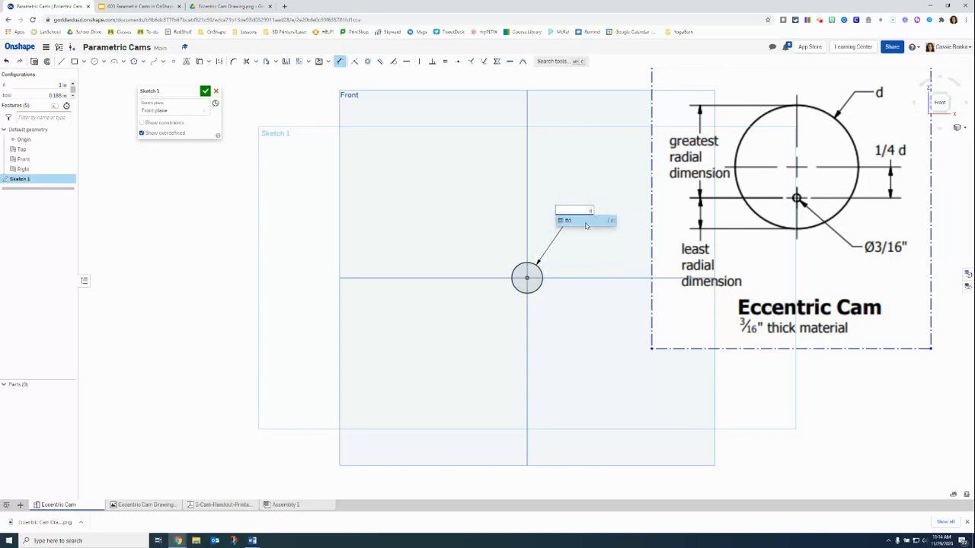
{"action": "left_click", "coordinate": [586, 222]}
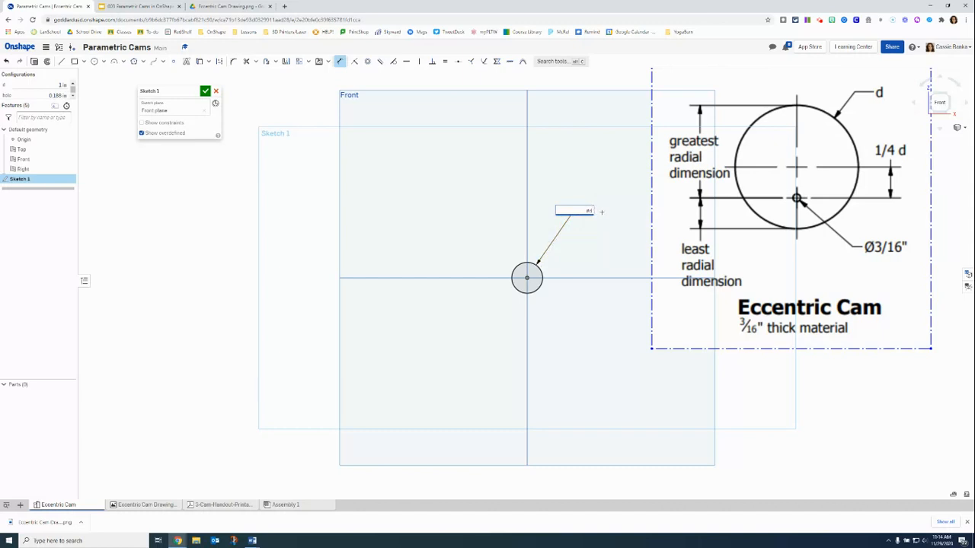
{"action": "key", "text": "Return"}
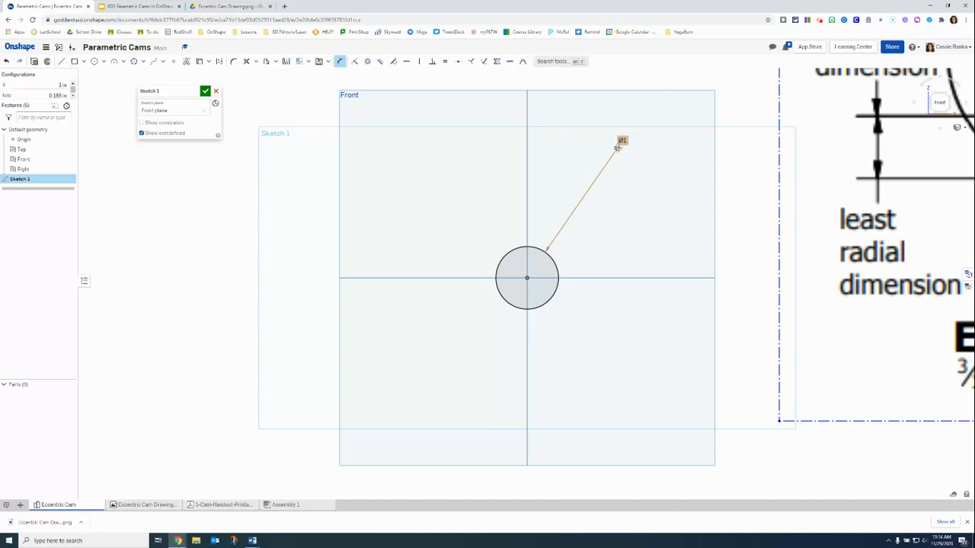
- Dimension the height of the reference drawing image as 2 in
{"action": "scroll", "coordinate": [691, 209], "scroll_direction": "down", "scroll_amount": 5}
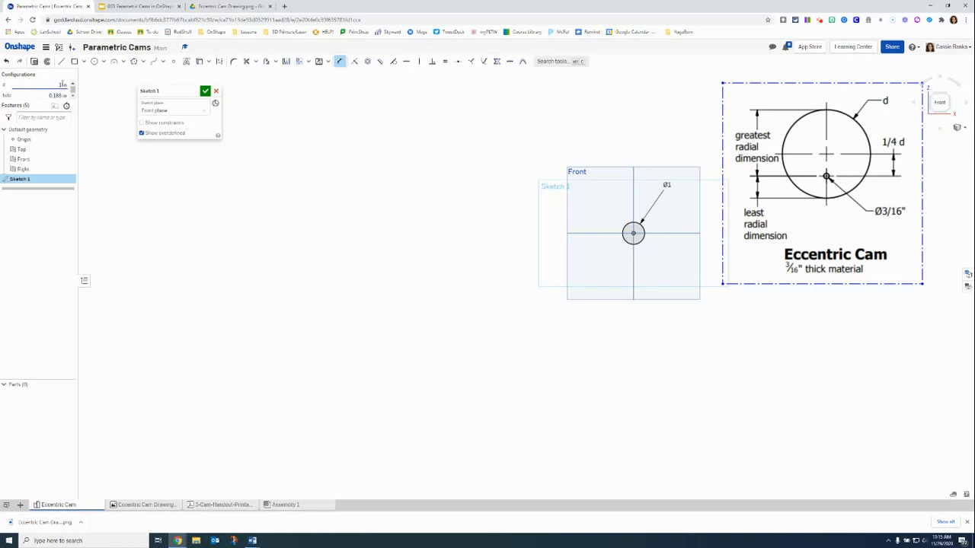
{"action": "scroll", "coordinate": [627, 291], "scroll_direction": "up", "scroll_amount": 3}
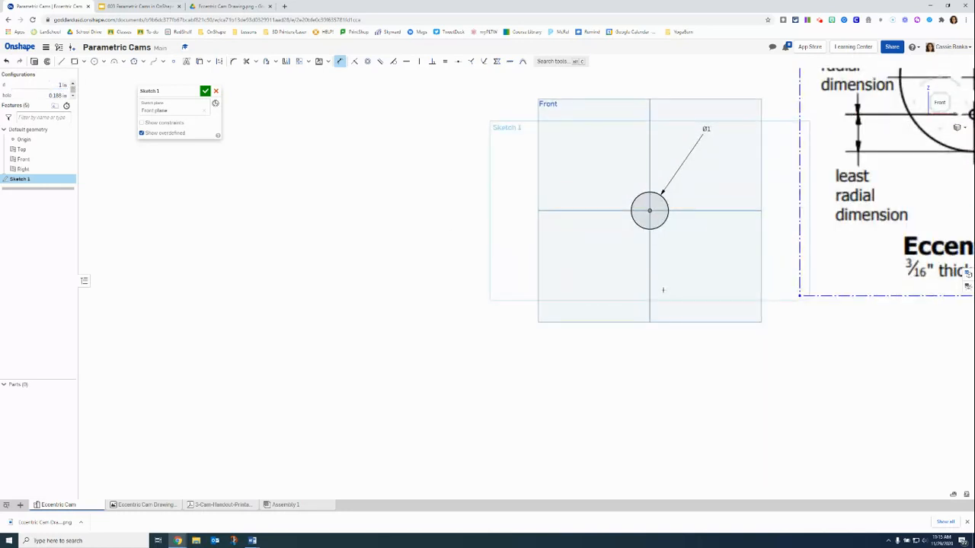
{"action": "middle_click_drag", "start_coordinate": [662, 290], "coordinate": [348, 374]}
{"action": "scroll", "coordinate": [348, 374], "scroll_direction": "up", "scroll_amount": 3}
{"action": "scroll", "coordinate": [391, 359], "scroll_direction": "down", "scroll_amount": 2}
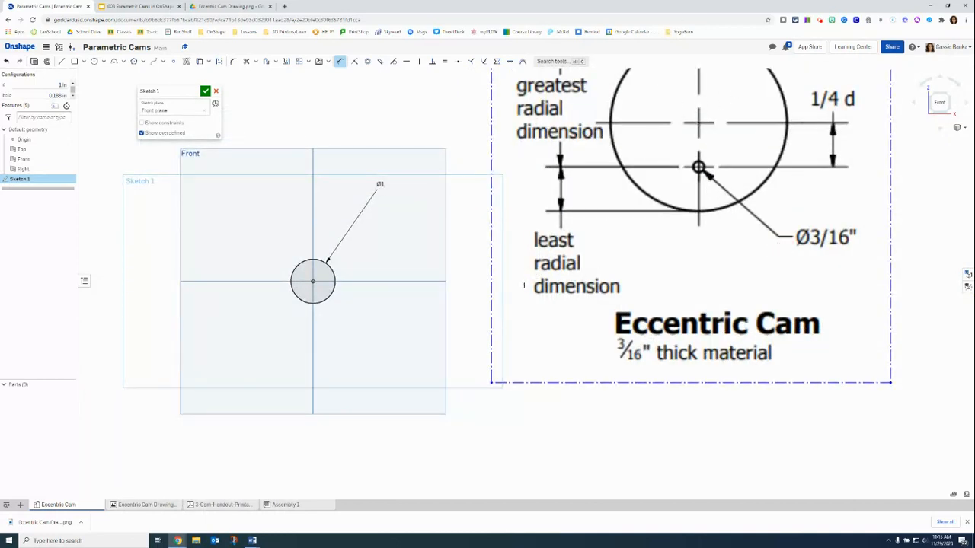
{"action": "left_click", "coordinate": [492, 278]}
{"action": "left_click", "coordinate": [465, 250]}
{"action": "type", "text": "2"}
{"action": "key", "text": "Return"}
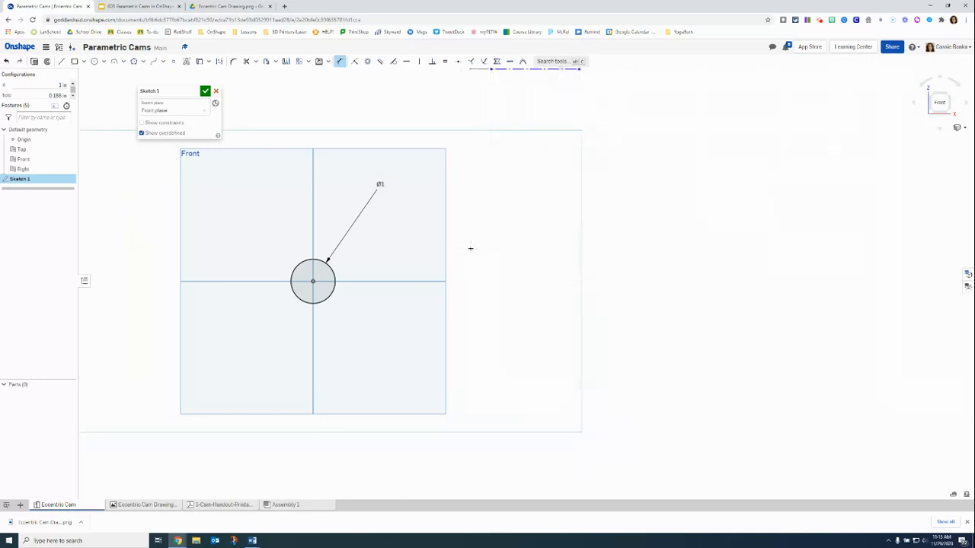
- Move the resized reference image down beside the sketched circle
{"action": "scroll", "coordinate": [474, 229], "scroll_direction": "up", "scroll_amount": 2}
{"action": "scroll", "coordinate": [508, 190], "scroll_direction": "down", "scroll_amount": 5}
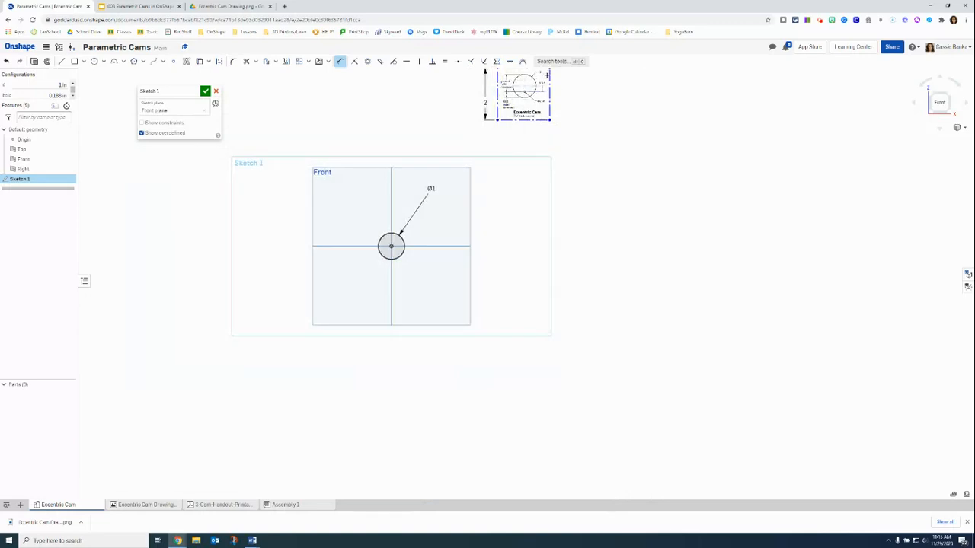
{"action": "scroll", "coordinate": [503, 144], "scroll_direction": "up", "scroll_amount": 3}
{"action": "scroll", "coordinate": [503, 144], "scroll_direction": "down", "scroll_amount": 4}
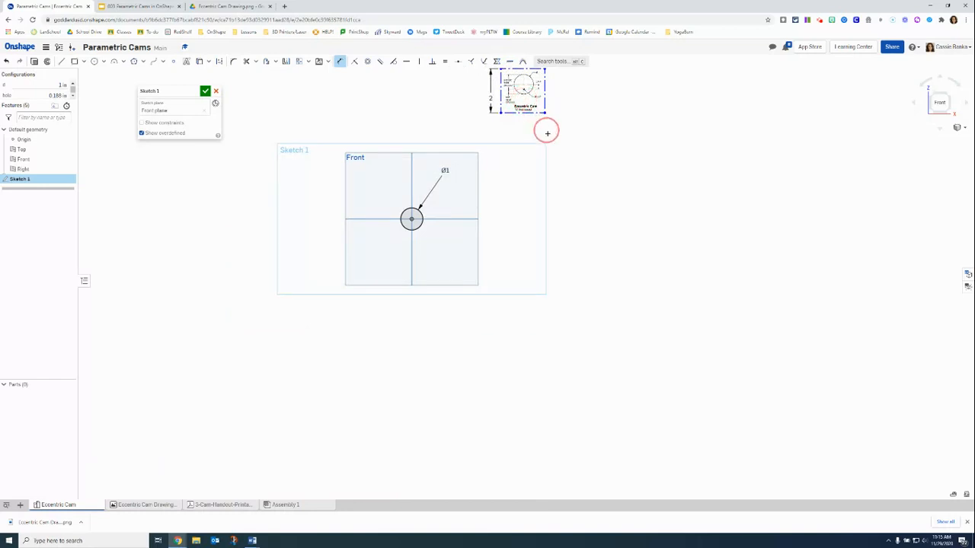
{"action": "key", "text": "Escape"}
{"action": "mouse_move", "coordinate": [541, 132]}
{"action": "left_mouse_down"}
{"action": "mouse_move", "coordinate": [535, 215]}
{"action": "mouse_move", "coordinate": [524, 228]}
{"action": "left_mouse_up"}
{"action": "scroll", "coordinate": [454, 228], "scroll_direction": "up", "scroll_amount": 5}
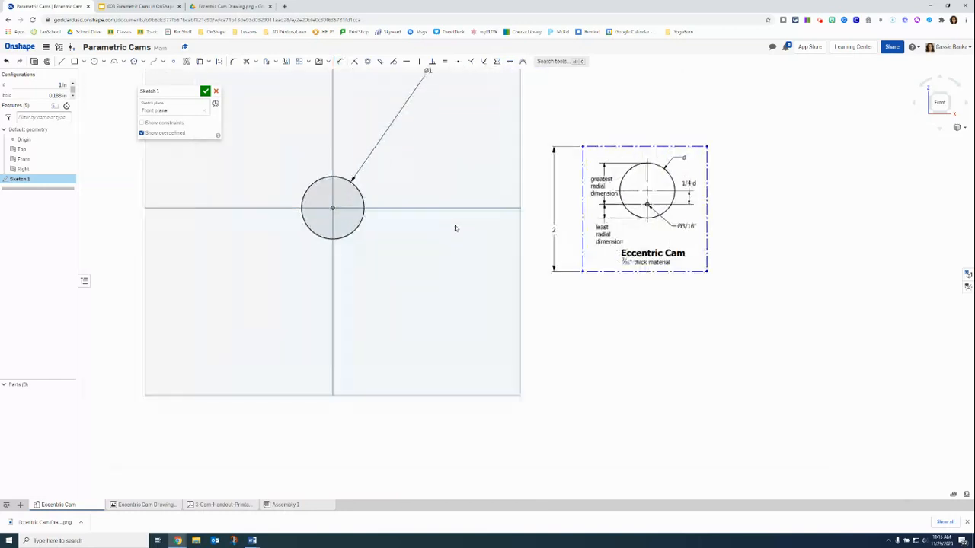
{"action": "scroll", "coordinate": [455, 228], "scroll_direction": "up", "scroll_amount": 3}
{"action": "left_click_drag", "start_coordinate": [819, 176], "coordinate": [586, 197]}
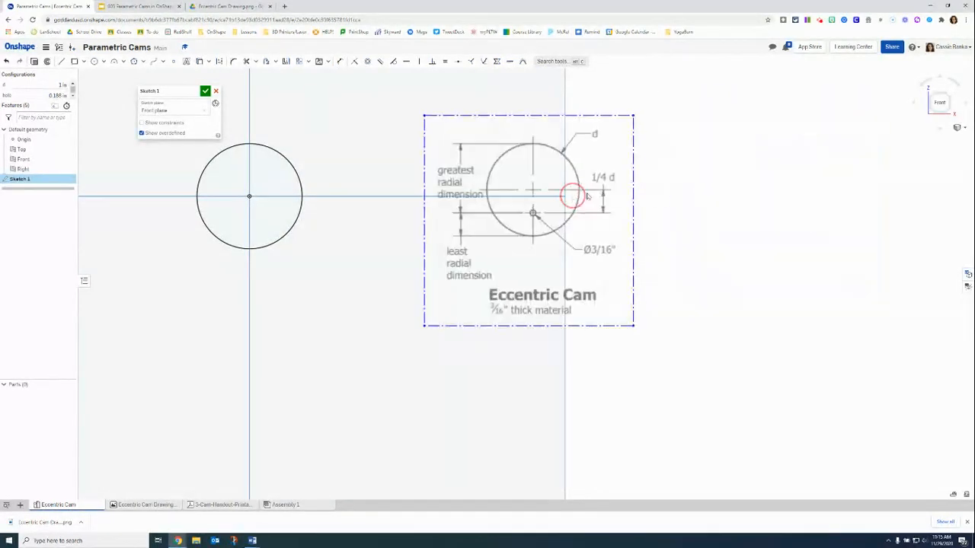
{"action": "left_click_drag", "start_coordinate": [498, 191], "coordinate": [440, 169]}
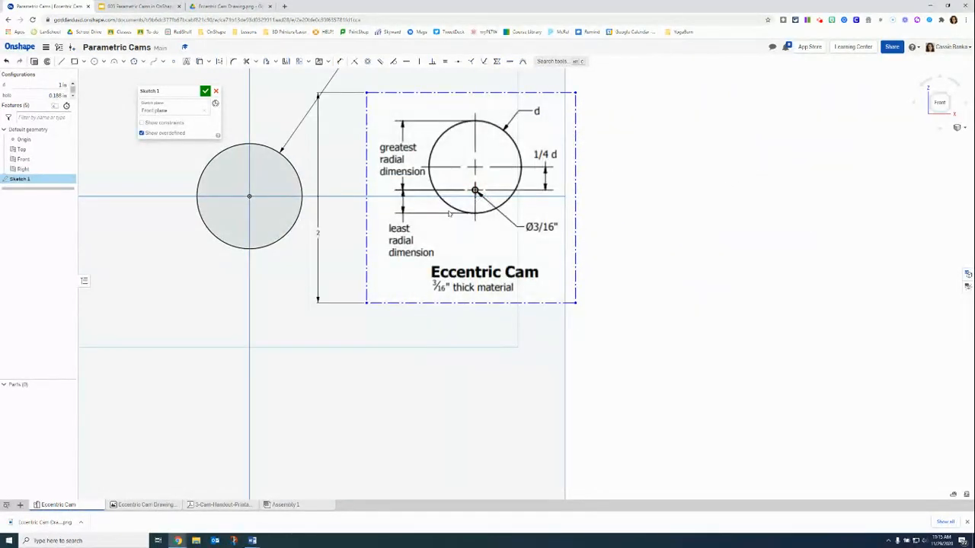
- Move the circle's diameter dimension closer to it and align the reference image's cam centre with the horizontal origin line
{"action": "scroll", "coordinate": [213, 292], "scroll_direction": "up", "scroll_amount": 1}
{"action": "mouse_move", "coordinate": [172, 283]}
{"action": "middle_mouse_down"}
{"action": "mouse_move", "coordinate": [431, 411]}
{"action": "mouse_move", "coordinate": [396, 379]}
{"action": "middle_mouse_up"}
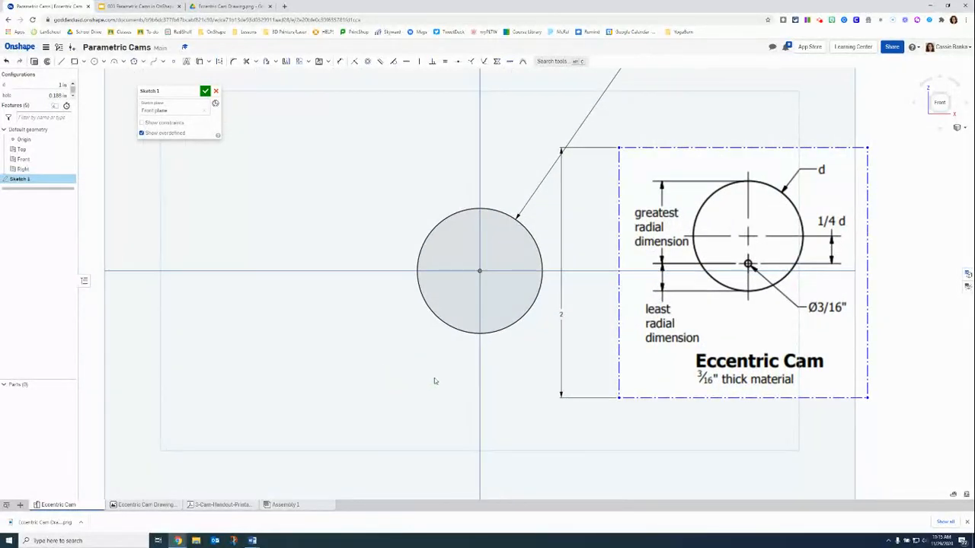
{"action": "scroll", "coordinate": [472, 371], "scroll_direction": "up", "scroll_amount": 1}
{"action": "scroll", "coordinate": [495, 364], "scroll_direction": "down", "scroll_amount": 1}
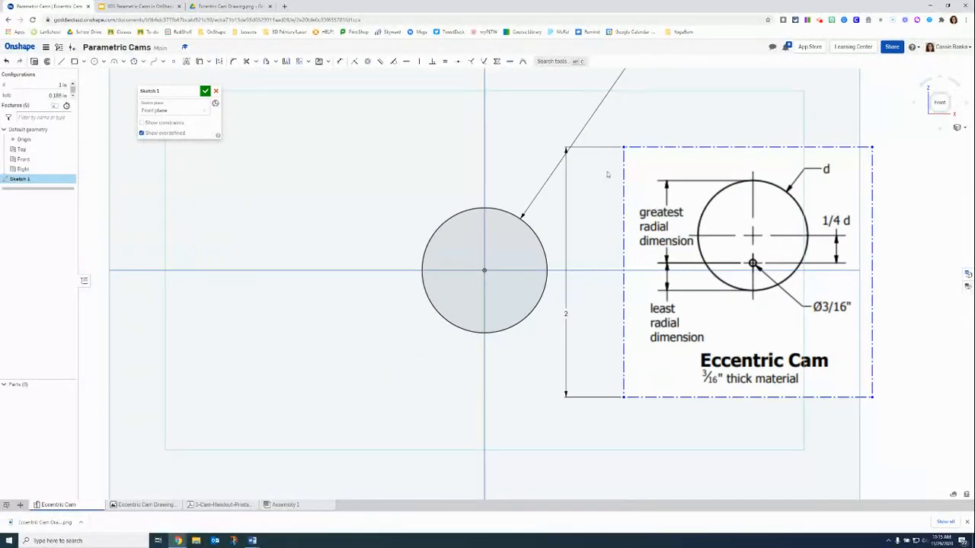
{"action": "scroll", "coordinate": [601, 174], "scroll_direction": "up", "scroll_amount": 2}
{"action": "scroll", "coordinate": [632, 173], "scroll_direction": "down", "scroll_amount": 1}
{"action": "scroll", "coordinate": [635, 174], "scroll_direction": "down", "scroll_amount": 2}
{"action": "scroll", "coordinate": [649, 95], "scroll_direction": "down", "scroll_amount": 1}
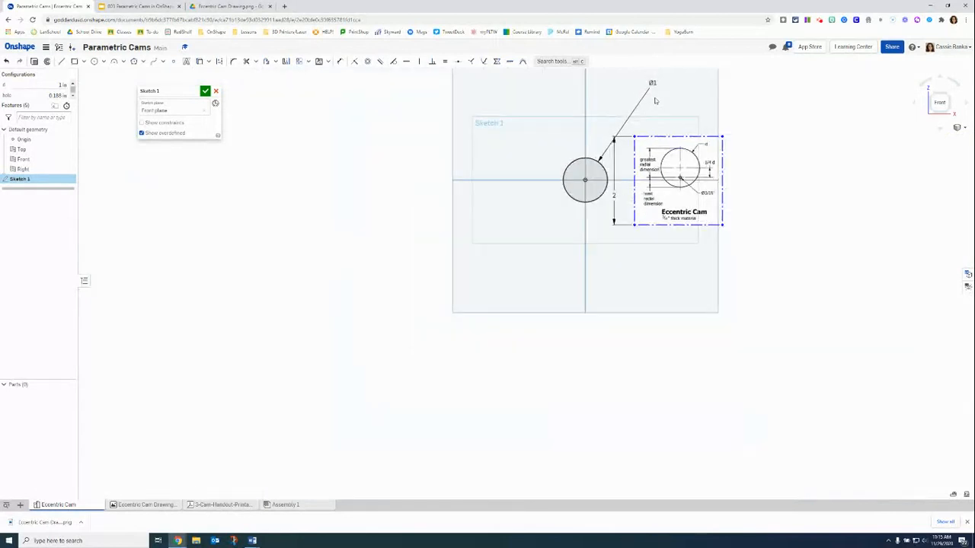
{"action": "left_click_drag", "start_coordinate": [651, 82], "coordinate": [599, 138]}
{"action": "scroll", "coordinate": [649, 148], "scroll_direction": "up", "scroll_amount": 4}
{"action": "scroll", "coordinate": [648, 158], "scroll_direction": "up", "scroll_amount": 2}
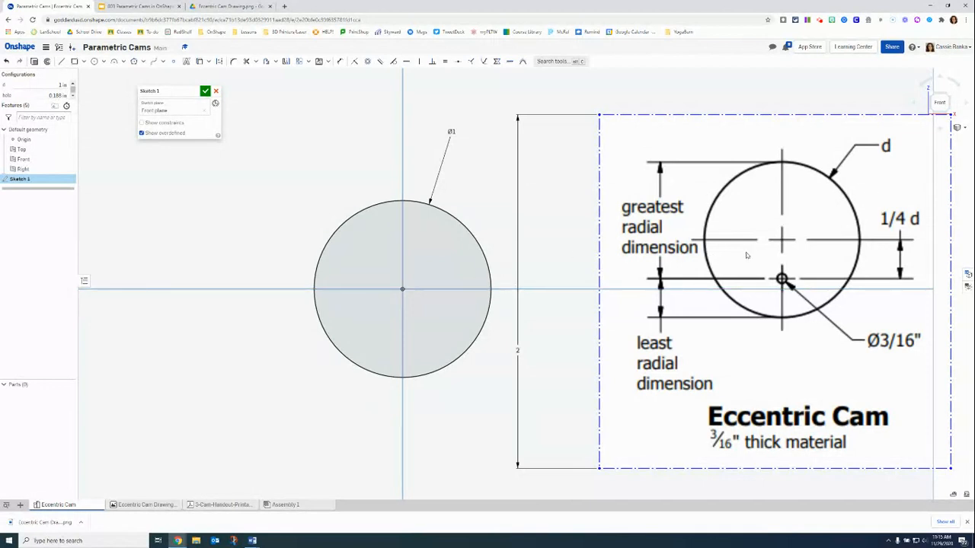
{"action": "left_click_drag", "start_coordinate": [785, 243], "coordinate": [780, 301]}
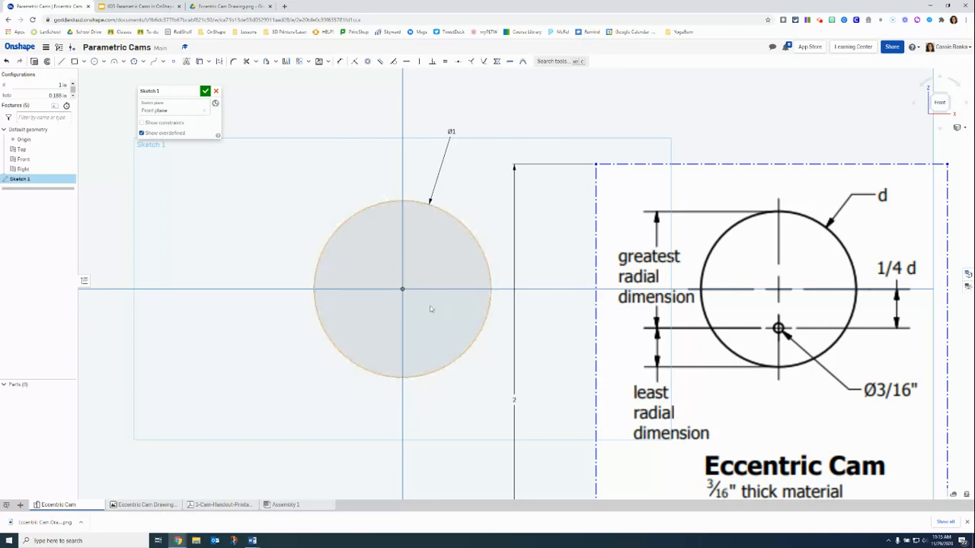
- Sketch a small circle about 0.07 in in diameter on the vertical centre line below the origin, and shift it slightly lower
{"action": "key", "text": "c"}
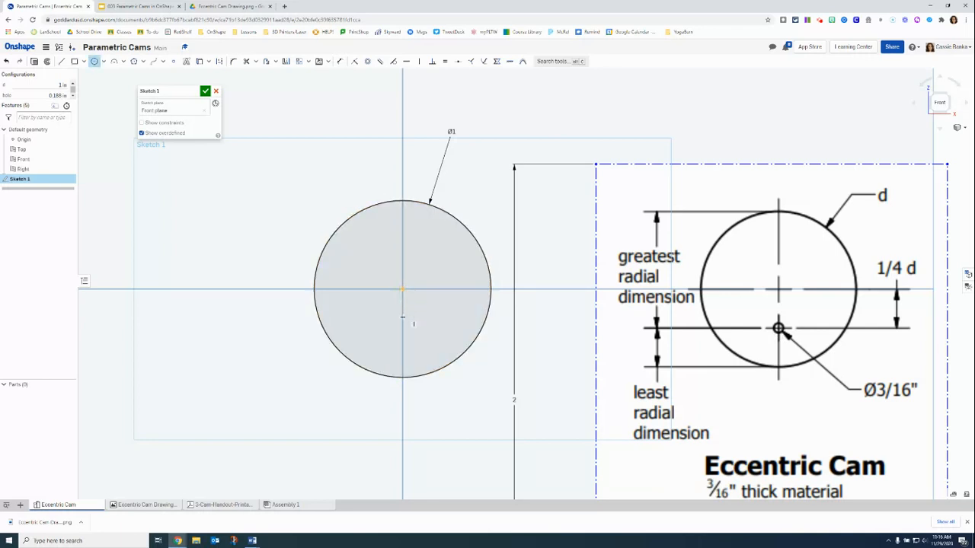
{"action": "scroll", "coordinate": [395, 319], "scroll_direction": "up", "scroll_amount": 5}
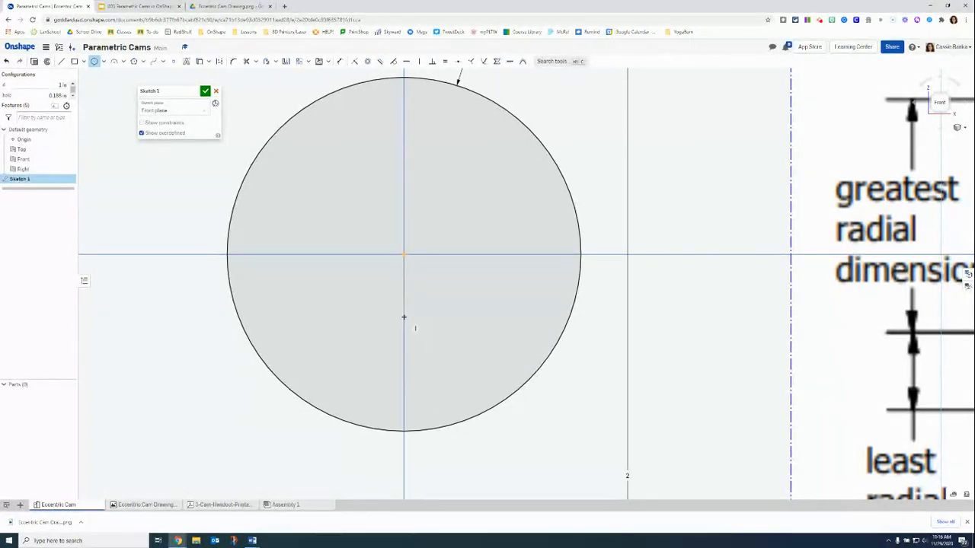
{"action": "left_click", "coordinate": [405, 317]}
{"action": "left_click", "coordinate": [401, 307]}
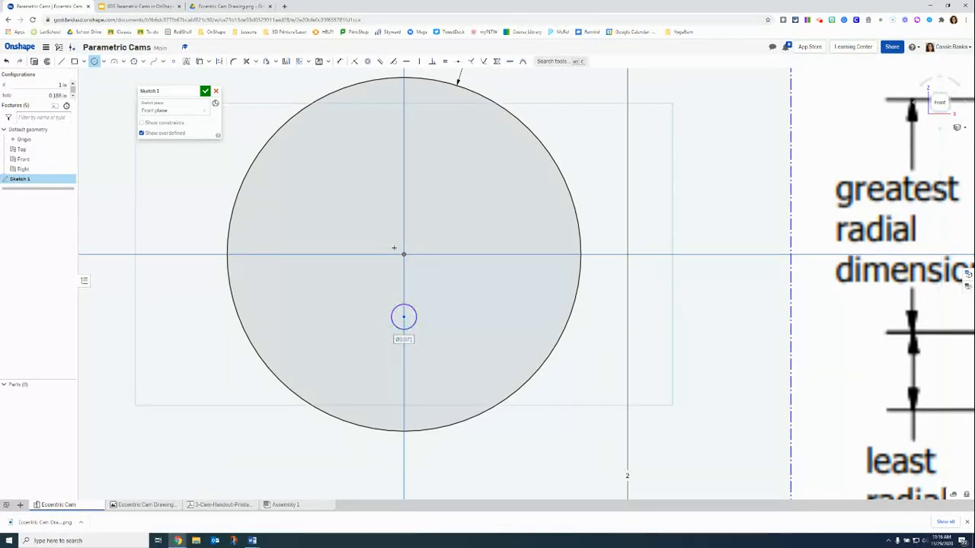
{"action": "key", "text": "Escape"}
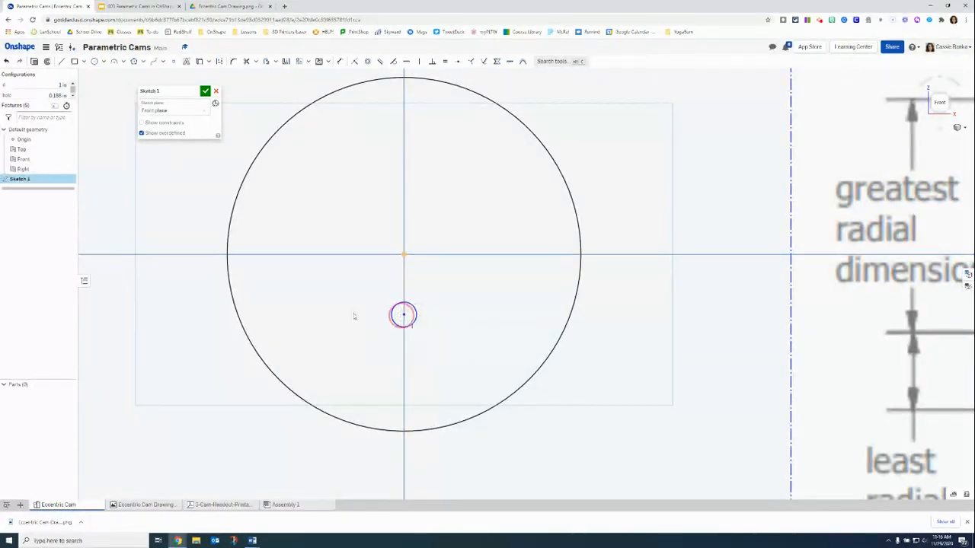
{"action": "mouse_move", "coordinate": [432, 319]}
{"action": "left_mouse_down"}
{"action": "mouse_move", "coordinate": [352, 315]}
{"action": "mouse_move", "coordinate": [429, 315]}
{"action": "mouse_move", "coordinate": [401, 322]}
{"action": "mouse_move", "coordinate": [394, 339]}
{"action": "mouse_move", "coordinate": [404, 252]}
{"action": "mouse_move", "coordinate": [402, 348]}
{"action": "mouse_move", "coordinate": [405, 305]}
{"action": "mouse_move", "coordinate": [403, 334]}
{"action": "left_mouse_up"}
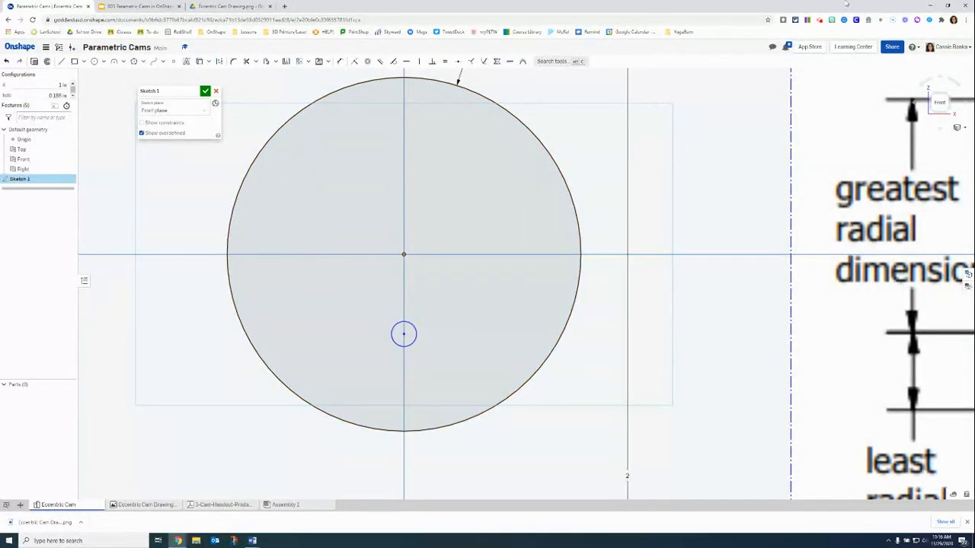
{"action": "left_click", "coordinate": [821, 24]}
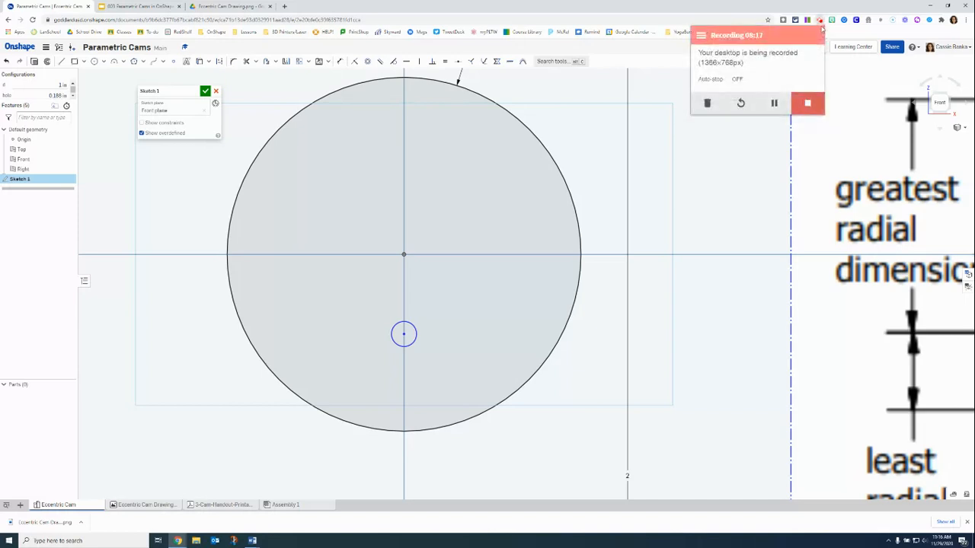
{"action": "left_click", "coordinate": [774, 103]}
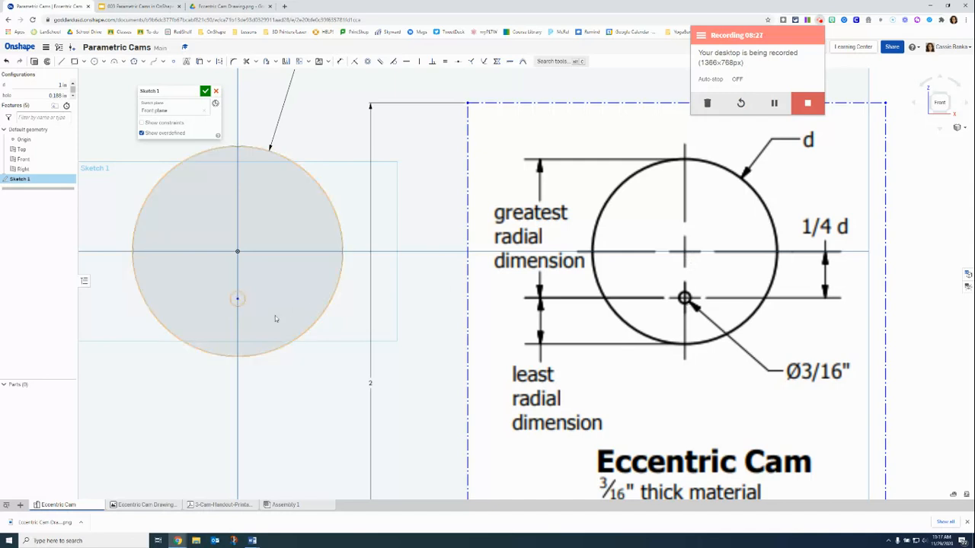
- Dimension the small circle's diameter with the variable #hole
{"action": "left_click", "coordinate": [237, 299]}
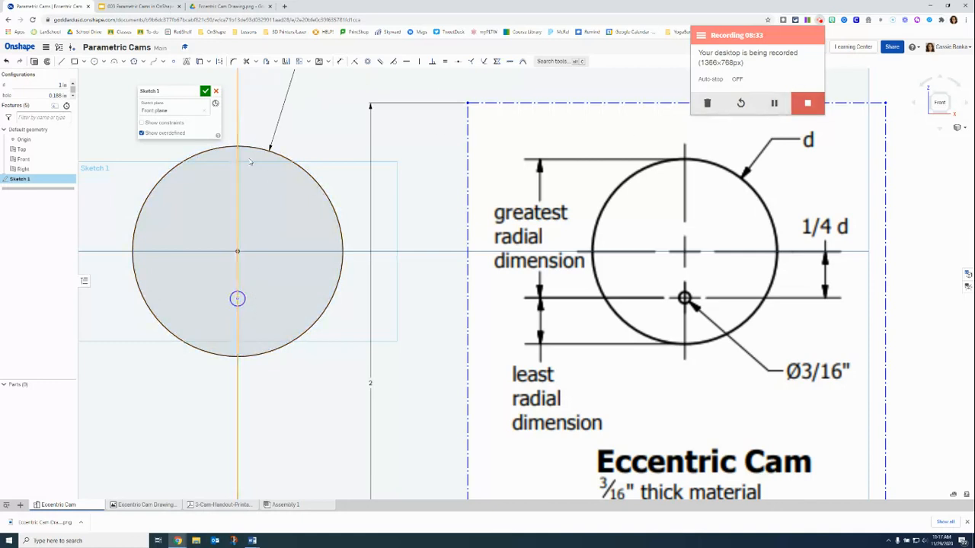
{"action": "key", "text": "d"}
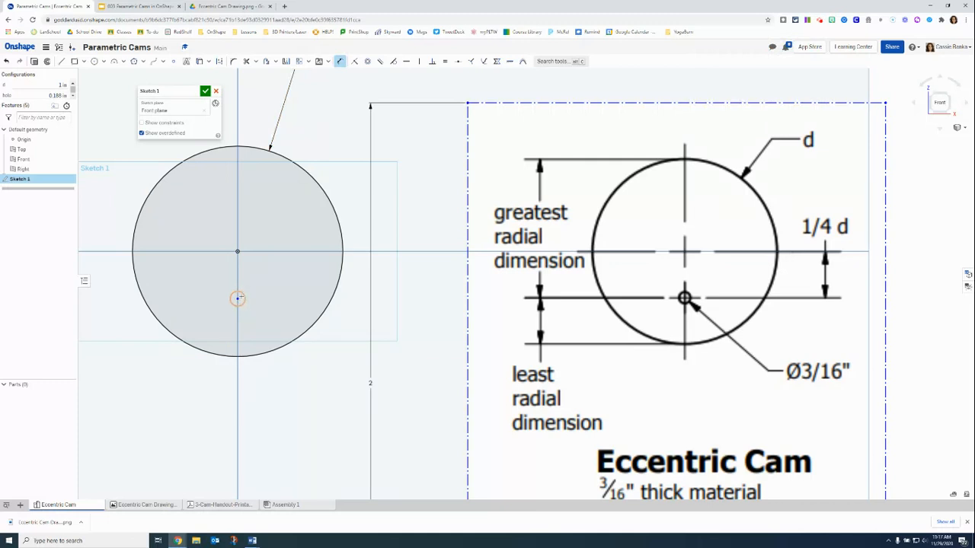
{"action": "left_click", "coordinate": [242, 297]}
{"action": "left_click", "coordinate": [285, 287]}
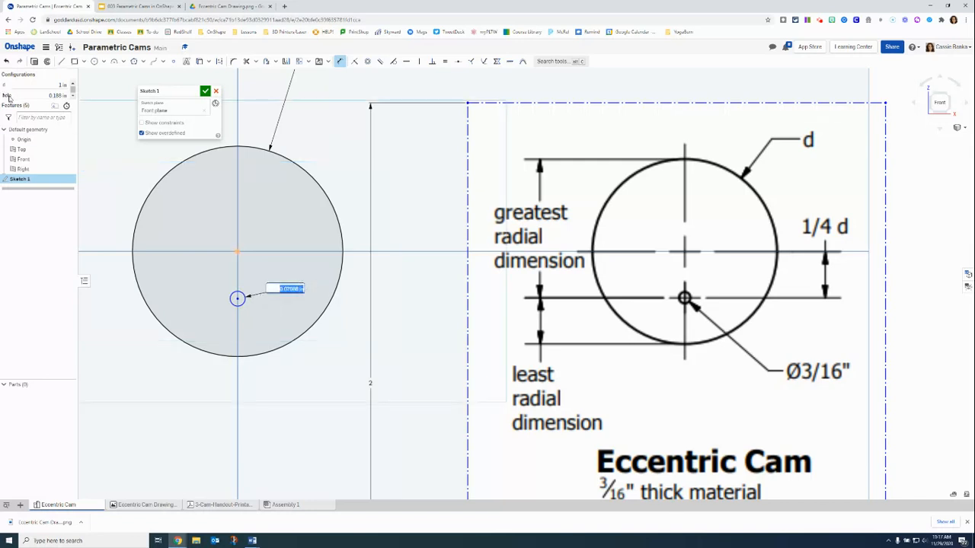
{"action": "type", "text": "#hole"}
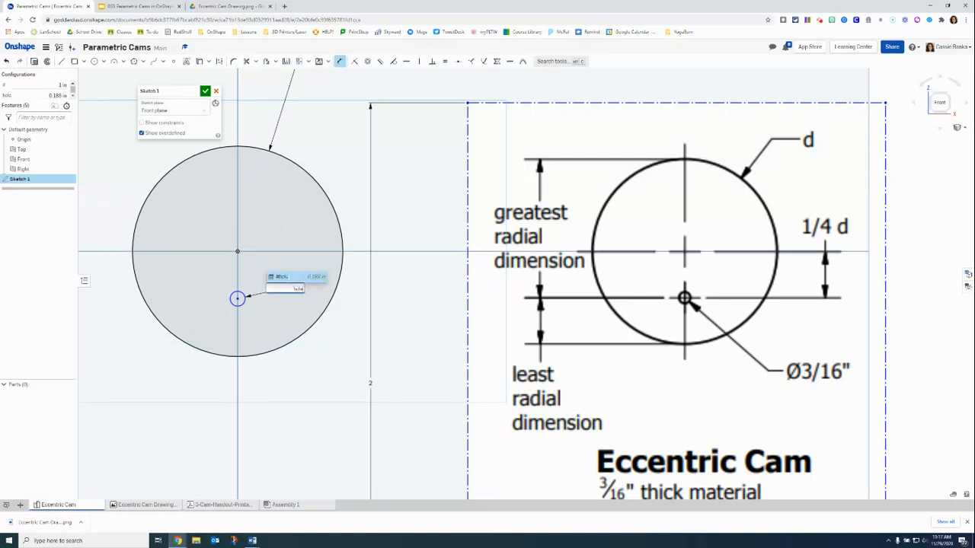
{"action": "left_click", "coordinate": [290, 278]}
{"action": "key", "text": "Return"}
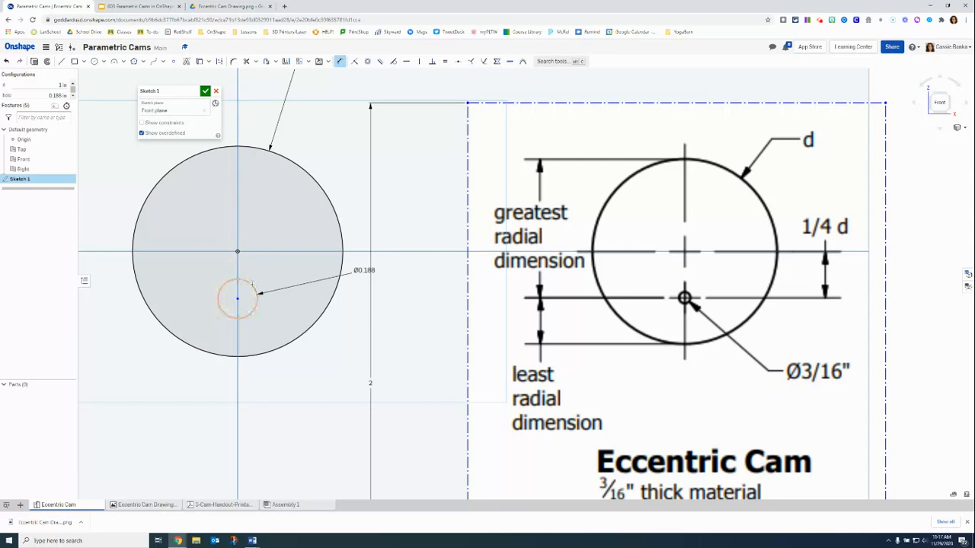
- Dimension the vertical distance between the large circle's centre and the hole's centre as 1/4*#d
{"action": "mouse_move", "coordinate": [244, 287]}
{"action": "left_mouse_down"}
{"action": "mouse_move", "coordinate": [248, 269]}
{"action": "mouse_move", "coordinate": [265, 265]}
{"action": "mouse_move", "coordinate": [252, 300]}
{"action": "mouse_move", "coordinate": [250, 292]}
{"action": "mouse_move", "coordinate": [239, 304]}
{"action": "mouse_move", "coordinate": [246, 318]}
{"action": "mouse_move", "coordinate": [241, 283]}
{"action": "mouse_move", "coordinate": [246, 307]}
{"action": "left_mouse_up"}
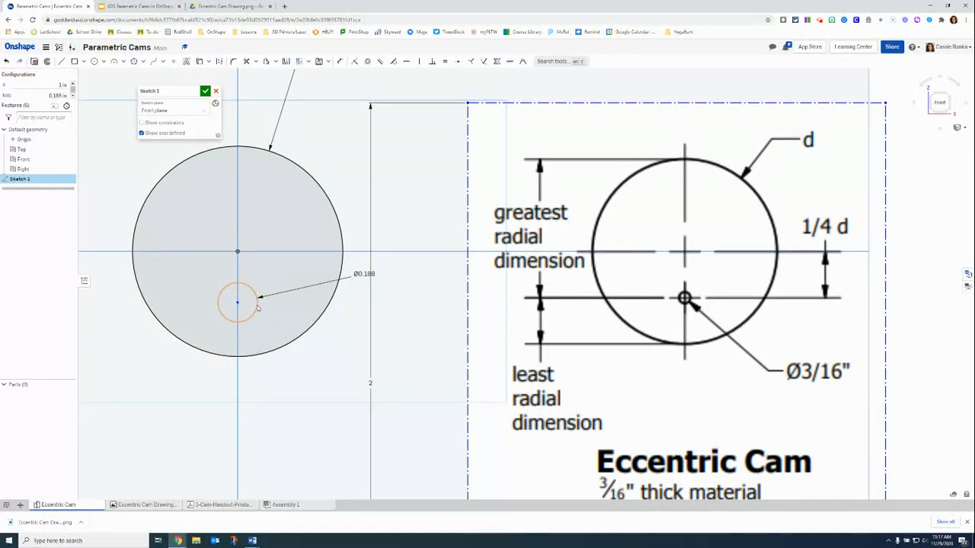
{"action": "key", "text": "d"}
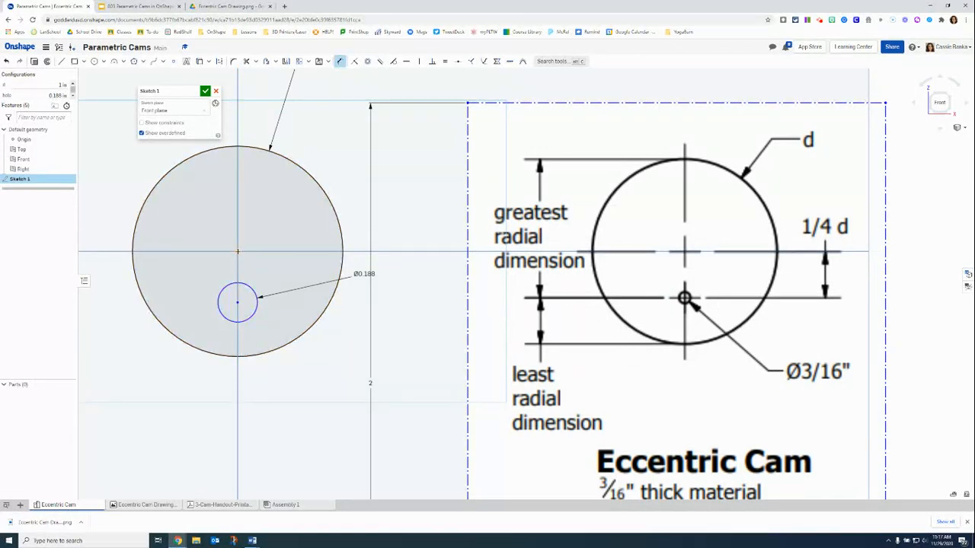
{"action": "left_click", "coordinate": [238, 302]}
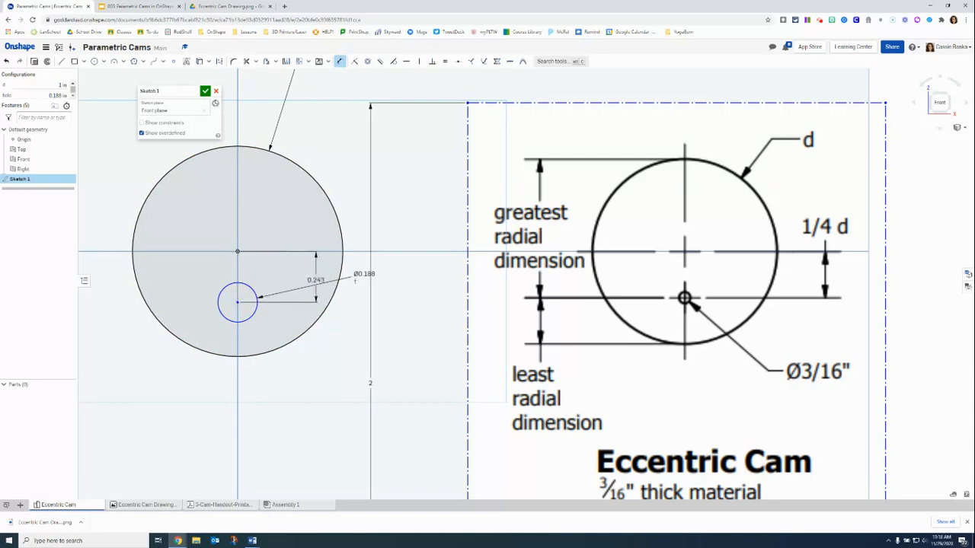
{"action": "left_click", "coordinate": [393, 282]}
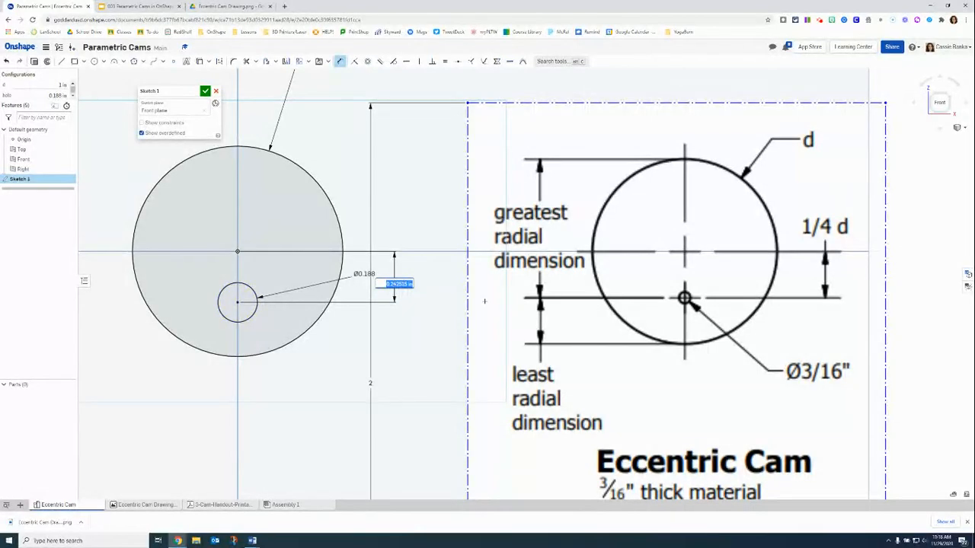
{"action": "key", "text": "BackSpace"}
{"action": "type", "text": "1/4*d"}
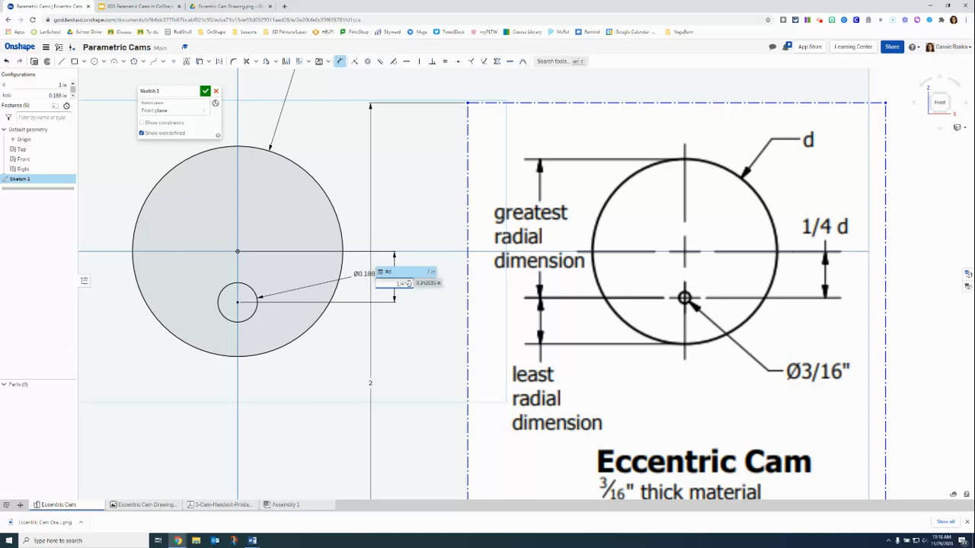
{"action": "key", "text": "Return"}
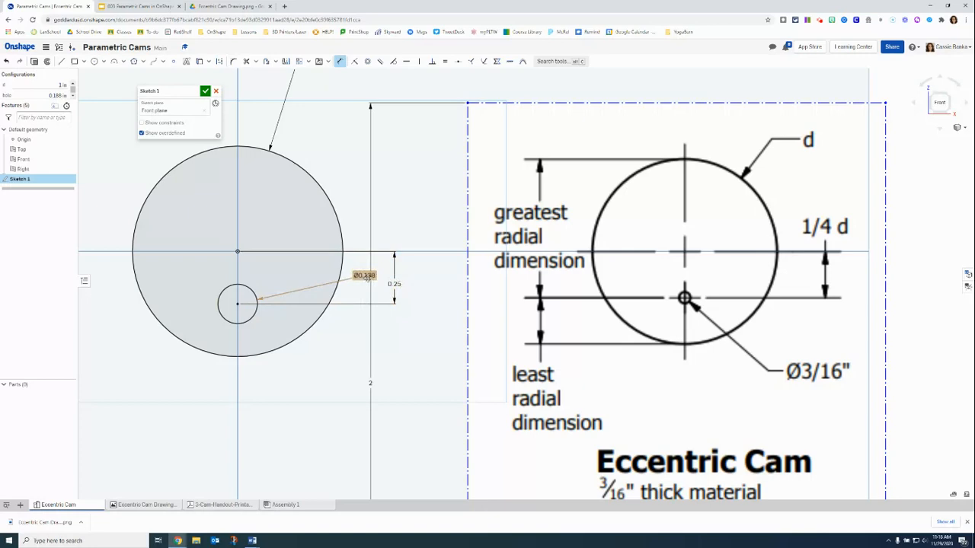
- Rearrange the two diameter dimensions clear of the geometry and accept Sketch 1
{"action": "scroll", "coordinate": [360, 275], "scroll_direction": "down", "scroll_amount": 3}
{"action": "left_click_drag", "start_coordinate": [318, 126], "coordinate": [379, 210]}
{"action": "scroll", "coordinate": [400, 259], "scroll_direction": "up", "scroll_amount": 2}
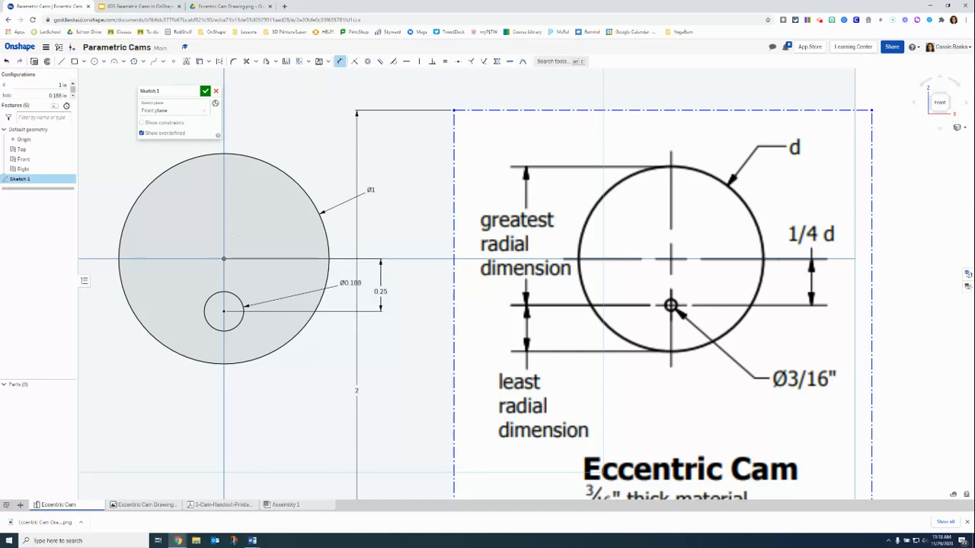
{"action": "left_click_drag", "start_coordinate": [350, 282], "coordinate": [371, 230]}
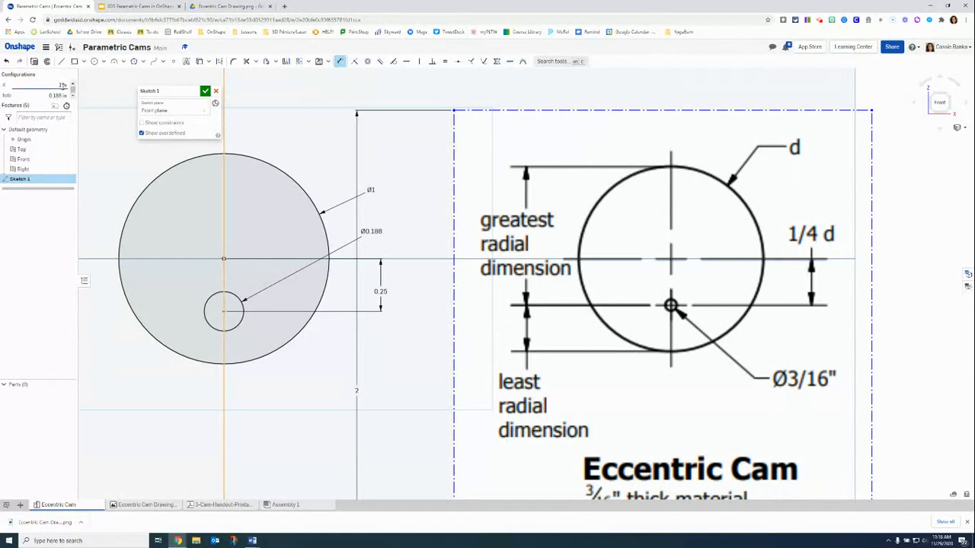
{"action": "left_click", "coordinate": [204, 90]}
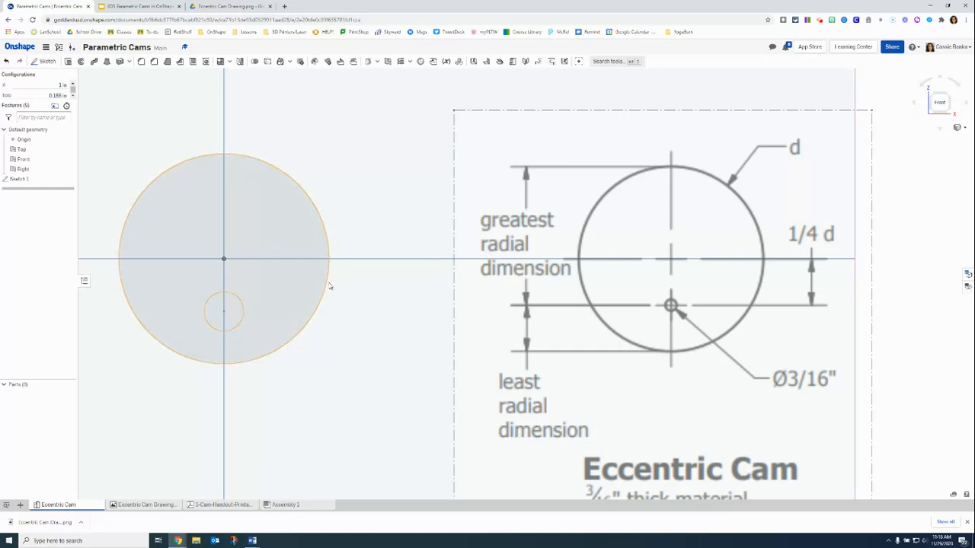
- Extrude the cam face around the hole as a new solid with a blind depth of 0.188 in
{"action": "scroll", "coordinate": [328, 284], "scroll_direction": "down", "scroll_amount": 1}
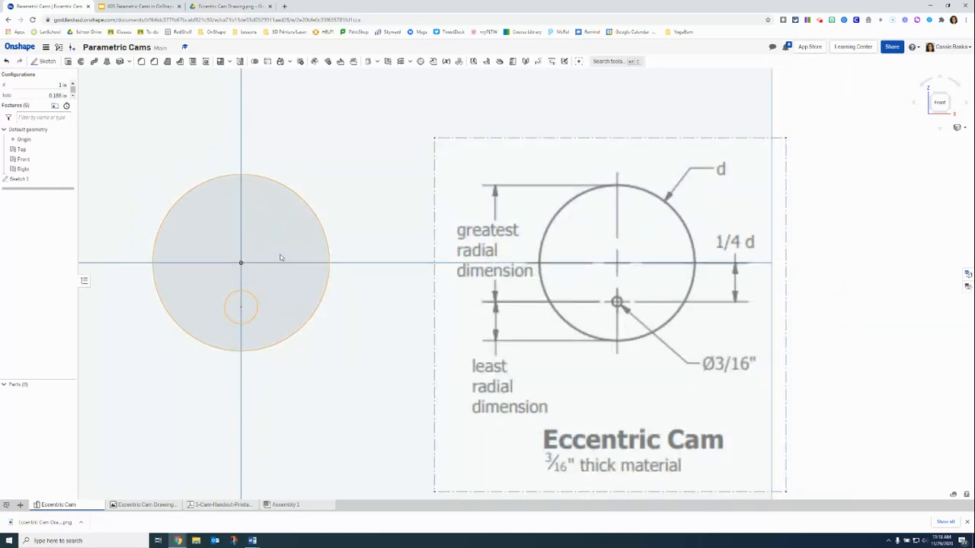
{"action": "key", "text": "shift+e"}
{"action": "left_click", "coordinate": [252, 213]}
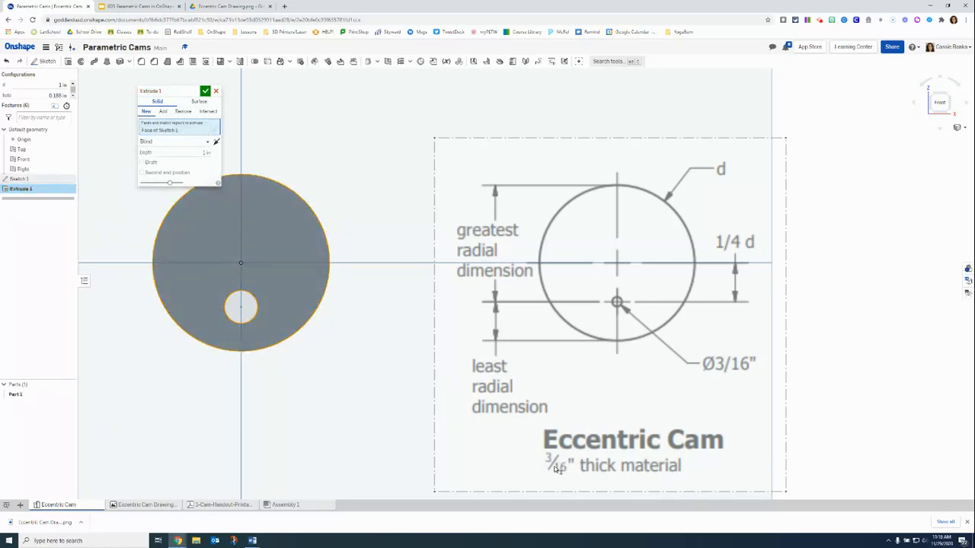
{"action": "left_click", "coordinate": [206, 153]}
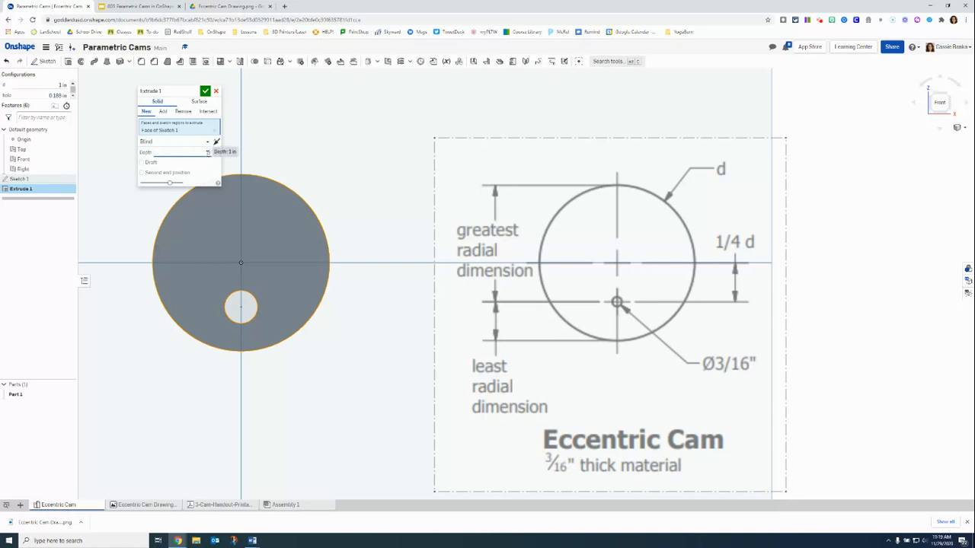
{"action": "triple_click", "coordinate": [206, 153]}
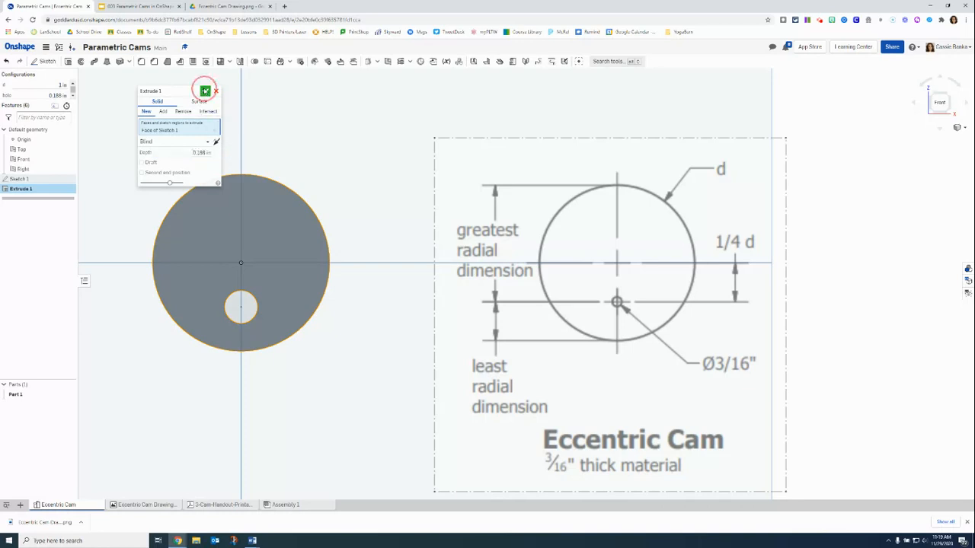
{"action": "left_click", "coordinate": [204, 91]}
- Hide the Top, Front and Right planes, and fit the cam in the view
{"action": "mouse_move", "coordinate": [377, 221]}
{"action": "right_mouse_down"}
{"action": "mouse_move", "coordinate": [342, 236]}
{"action": "mouse_move", "coordinate": [424, 213]}
{"action": "mouse_move", "coordinate": [389, 220]}
{"action": "right_mouse_up"}
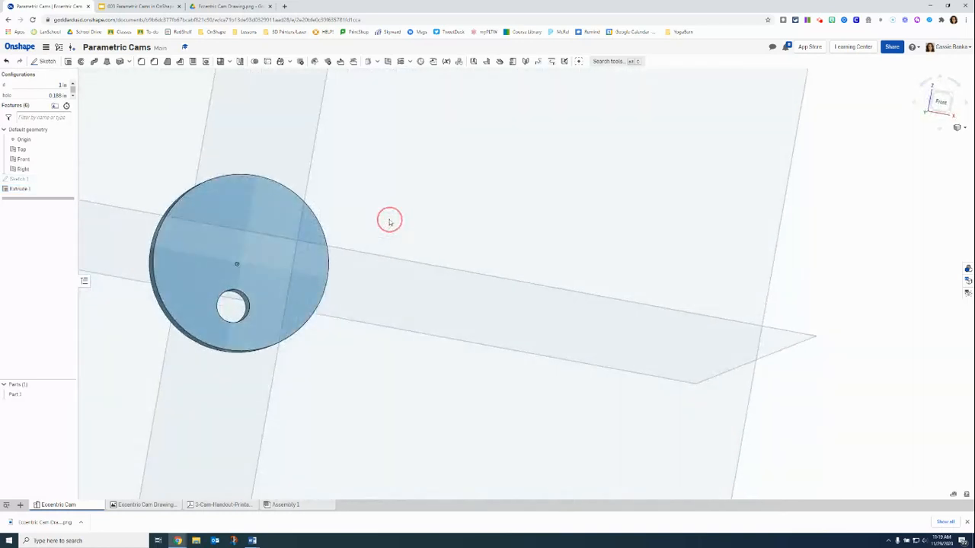
{"action": "left_click", "coordinate": [68, 149]}
{"action": "left_click", "coordinate": [68, 159]}
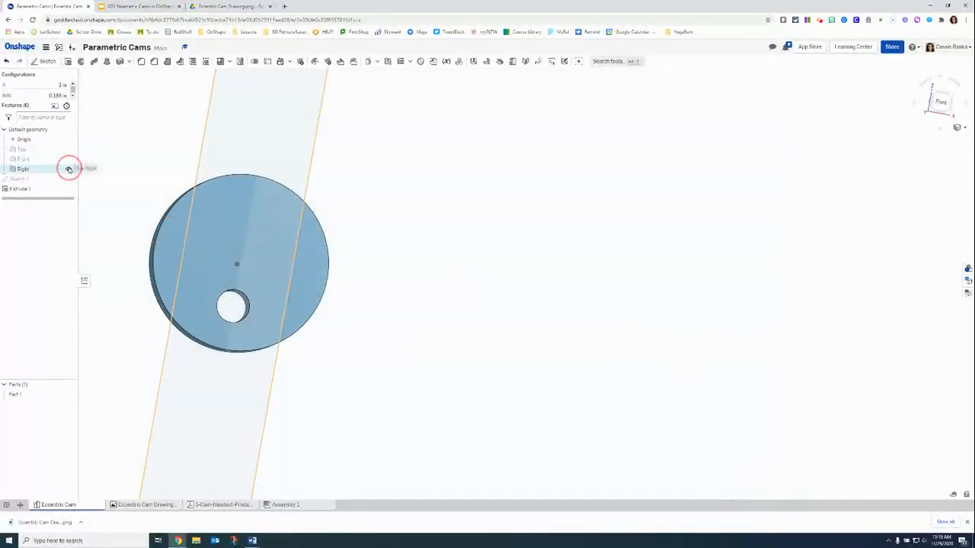
{"action": "left_click", "coordinate": [67, 168]}
{"action": "scroll", "coordinate": [431, 204], "scroll_direction": "up", "scroll_amount": 2}
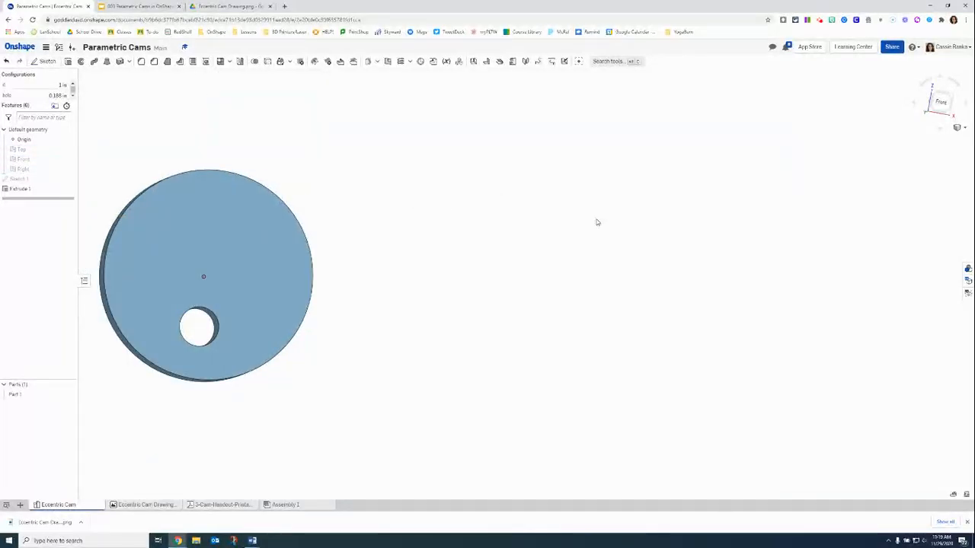
{"action": "left_click", "coordinate": [483, 232]}
{"action": "key", "text": "f"}
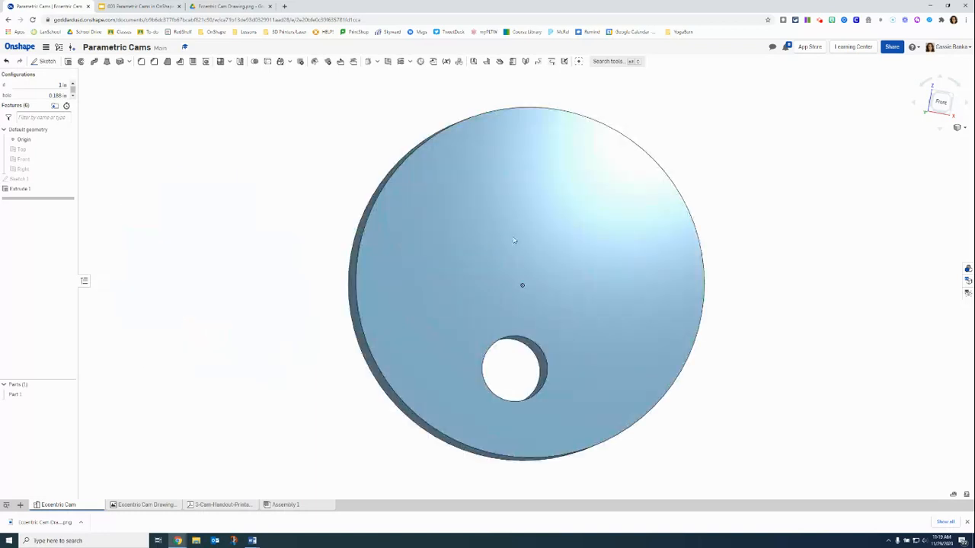
{"action": "right_click_drag", "start_coordinate": [776, 272], "coordinate": [748, 282]}
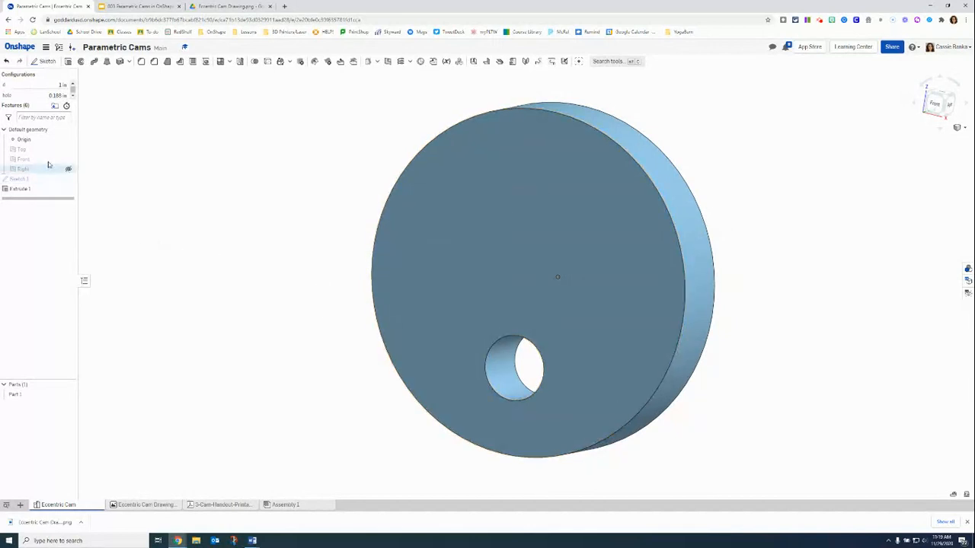
- Test the configuration by setting the cam diameter d to 2 in and then to 0.5 in
{"action": "double_click", "coordinate": [62, 84]}
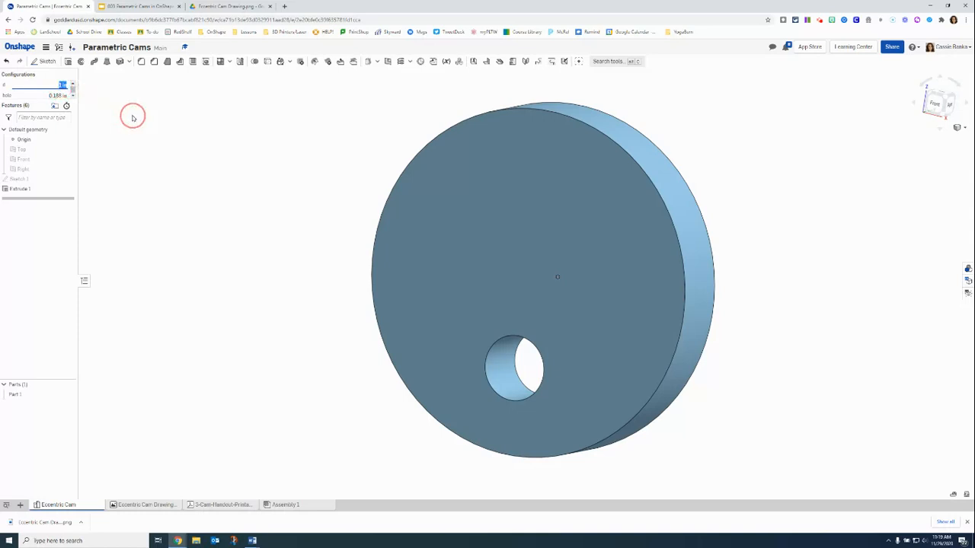
{"action": "type", "text": "2"}
{"action": "key", "text": "Return"}
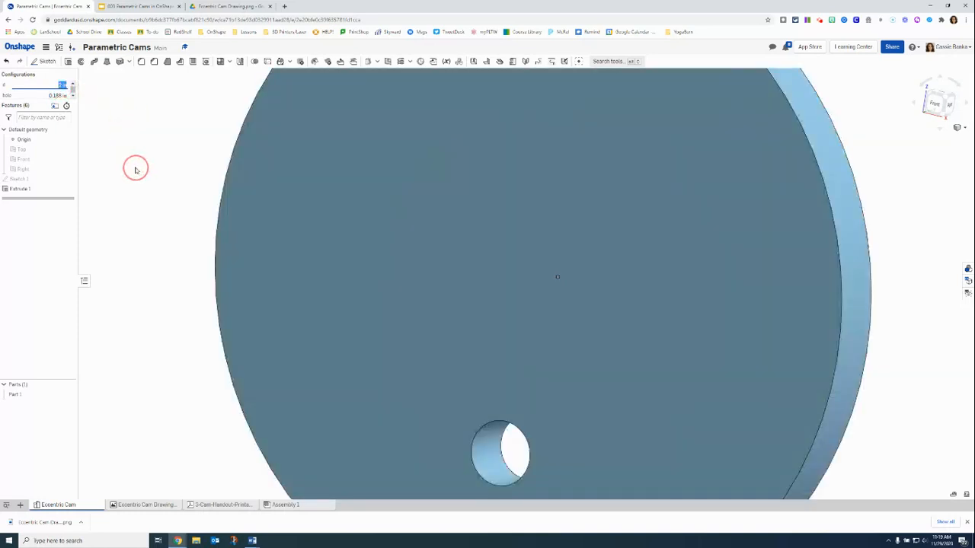
{"action": "scroll", "coordinate": [487, 307], "scroll_direction": "up", "scroll_amount": 5}
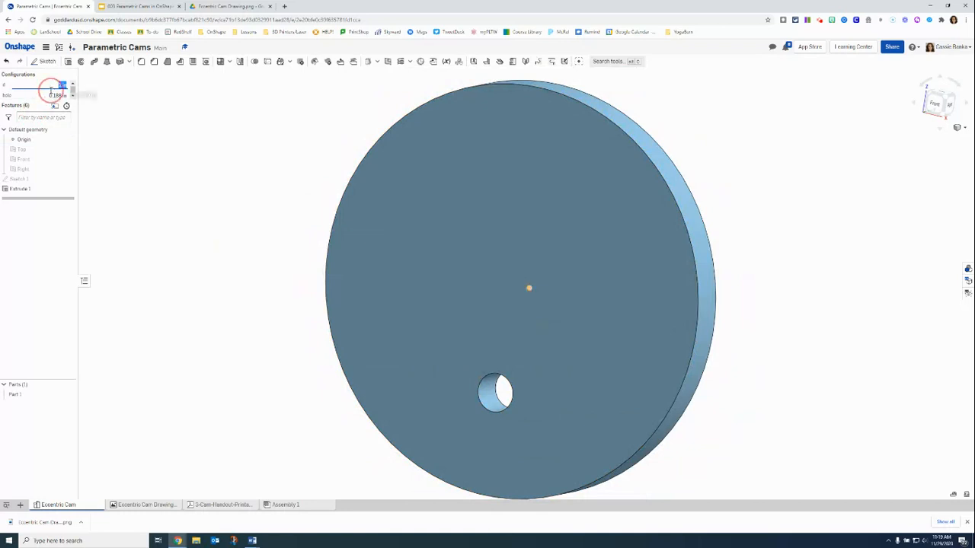
{"action": "type", "text": "2"}
{"action": "key", "text": "Return"}
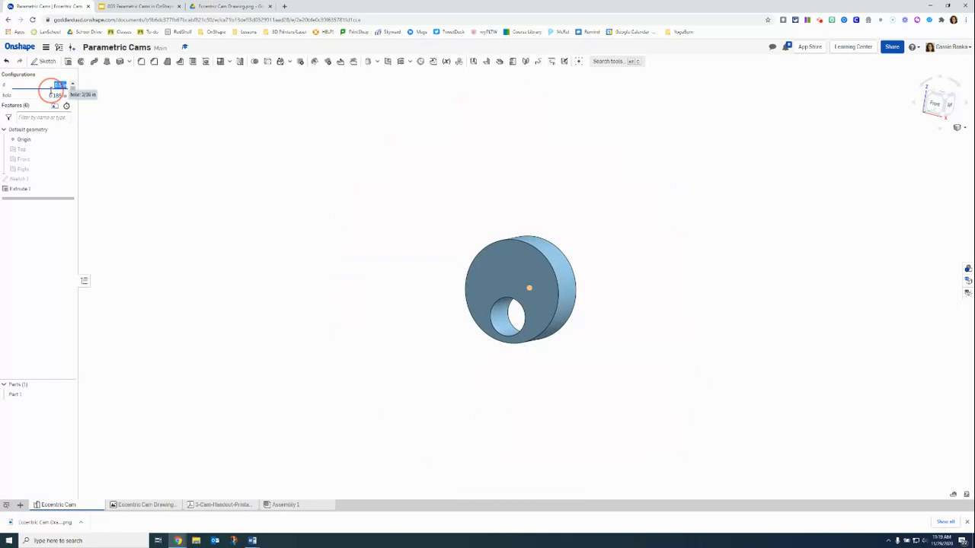
- Set the hole configuration variable to 0.25 in
{"action": "left_click", "coordinate": [54, 95]}
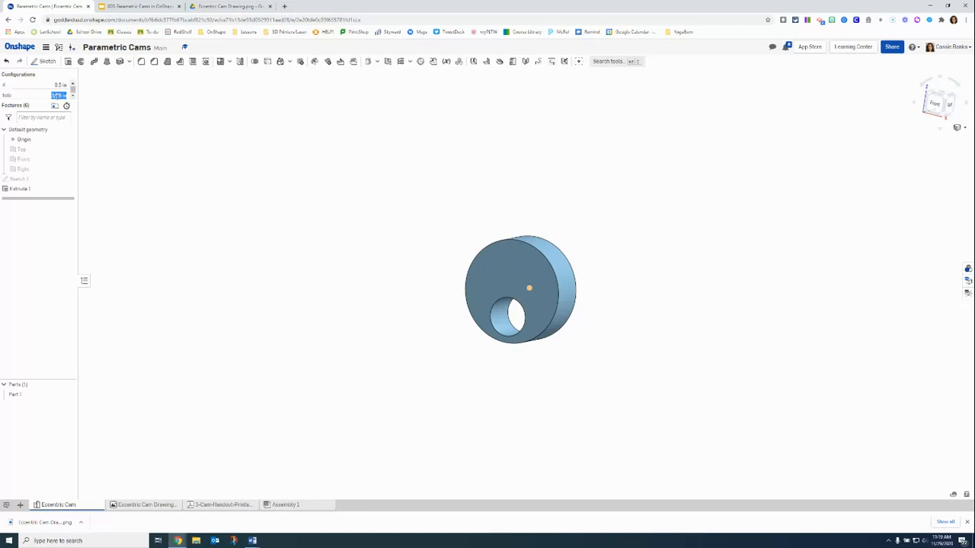
{"action": "left_click", "coordinate": [60, 93]}
{"action": "left_click_drag", "start_coordinate": [60, 94], "coordinate": [40, 93]}
{"action": "type", "text": "0.25"}
{"action": "key", "text": "Return"}
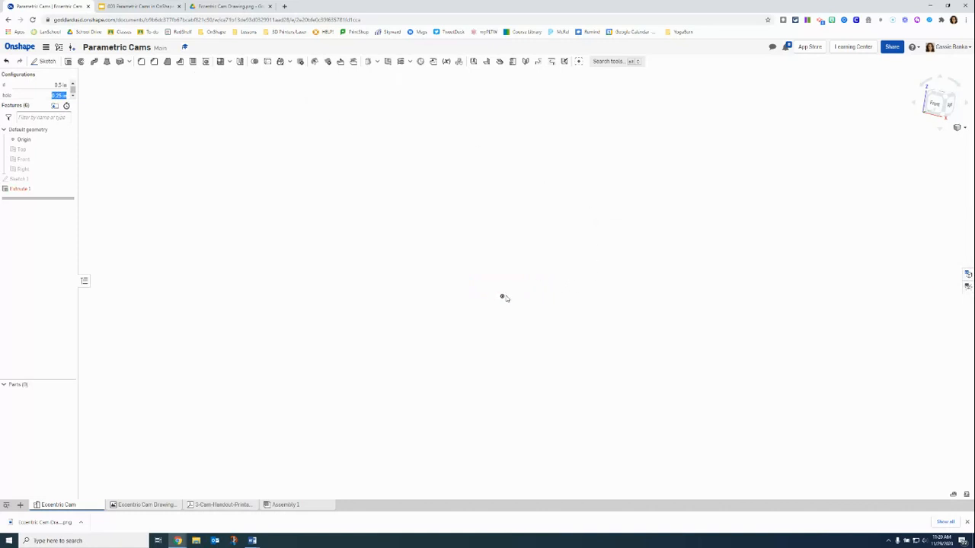
- Open Extrude 1 for editing, set the cam diameter d to 1 in and accept the extrusion
{"action": "double_click", "coordinate": [21, 191]}
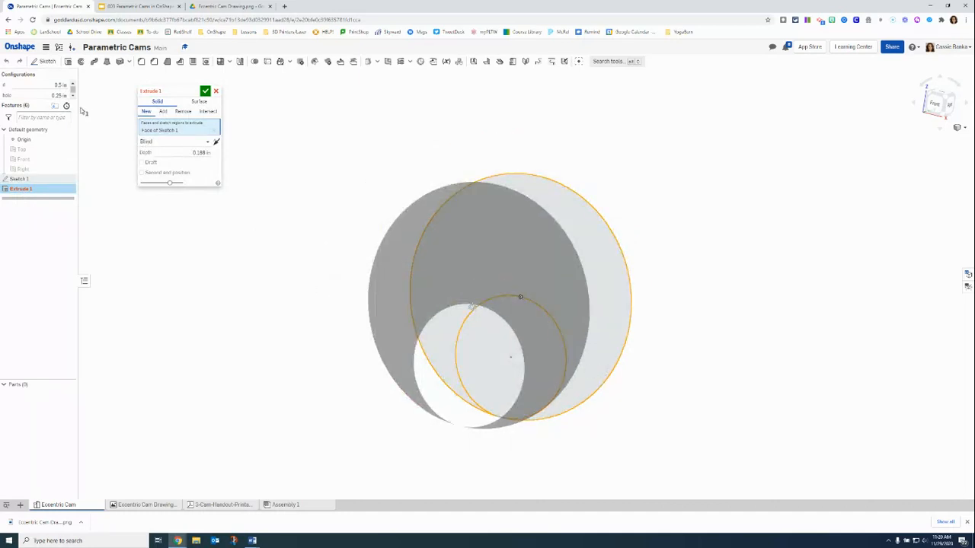
{"action": "left_click", "coordinate": [60, 84]}
{"action": "left_click_drag", "start_coordinate": [60, 84], "coordinate": [45, 87]}
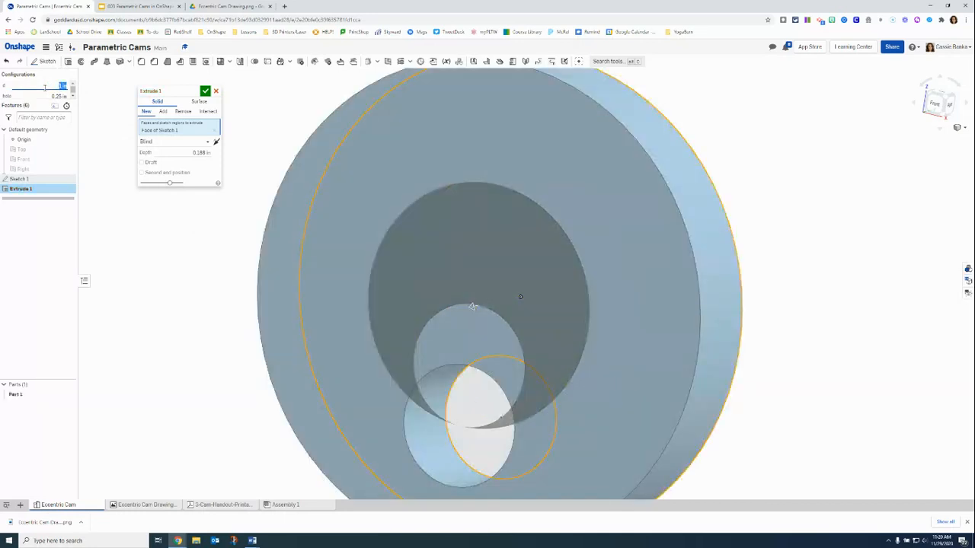
{"action": "type", "text": "1"}
{"action": "key", "text": "Return"}
{"action": "left_click", "coordinate": [204, 92]}
{"action": "scroll", "coordinate": [783, 329], "scroll_direction": "down", "scroll_amount": 3}
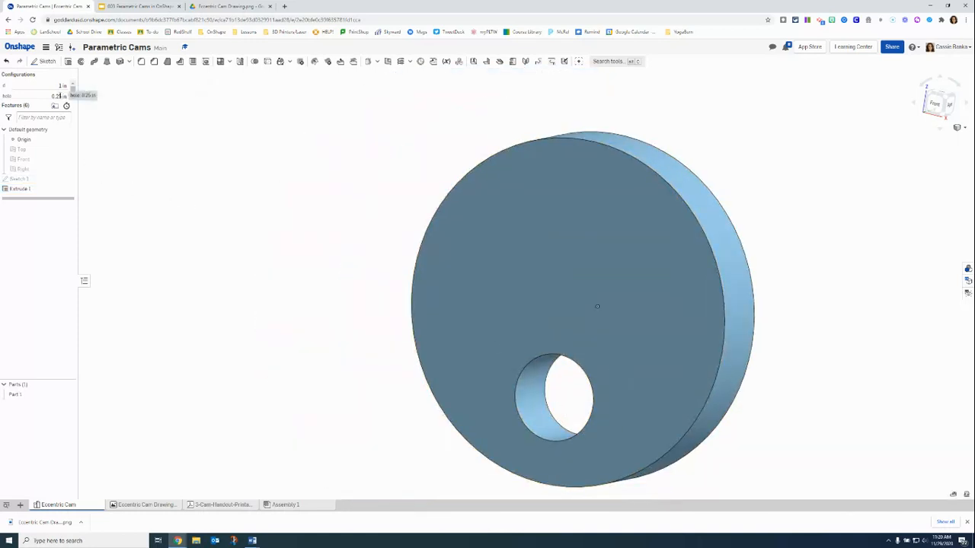
- Test the cam diameter d at 2 in and 3 in, and return it to 2 in
{"action": "left_click", "coordinate": [61, 86]}
{"action": "double_click", "coordinate": [61, 85]}
{"action": "key", "text": "Return"}
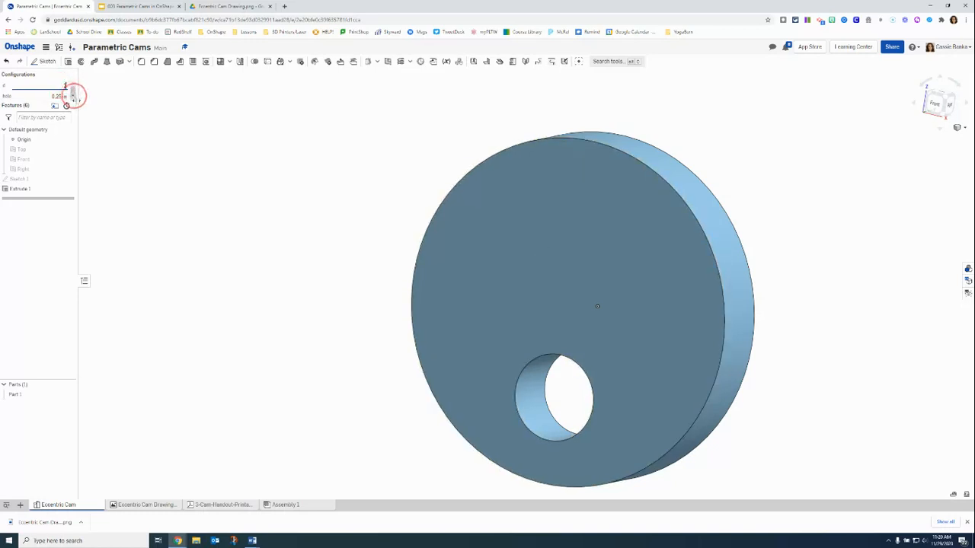
{"action": "key", "text": "Return"}
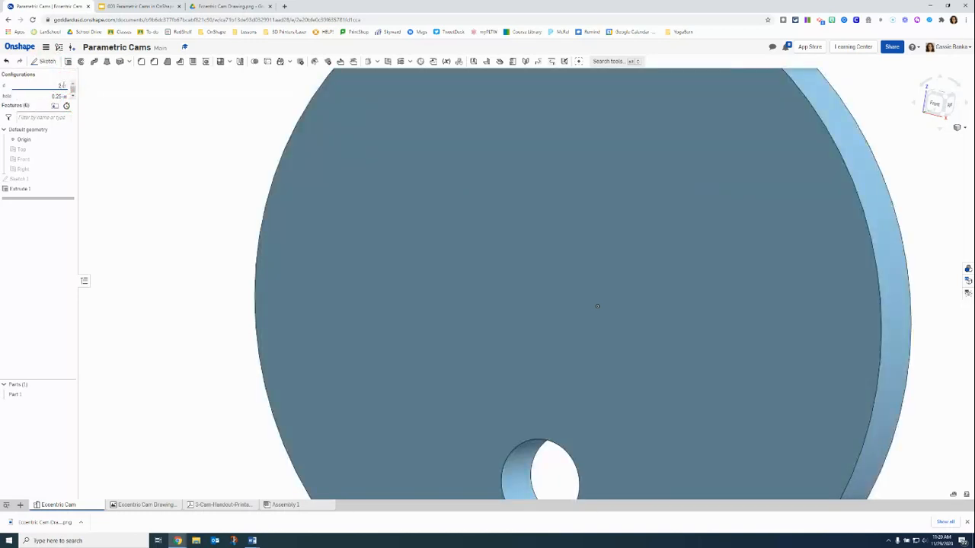
{"action": "scroll", "coordinate": [598, 305], "scroll_direction": "up", "scroll_amount": 3}
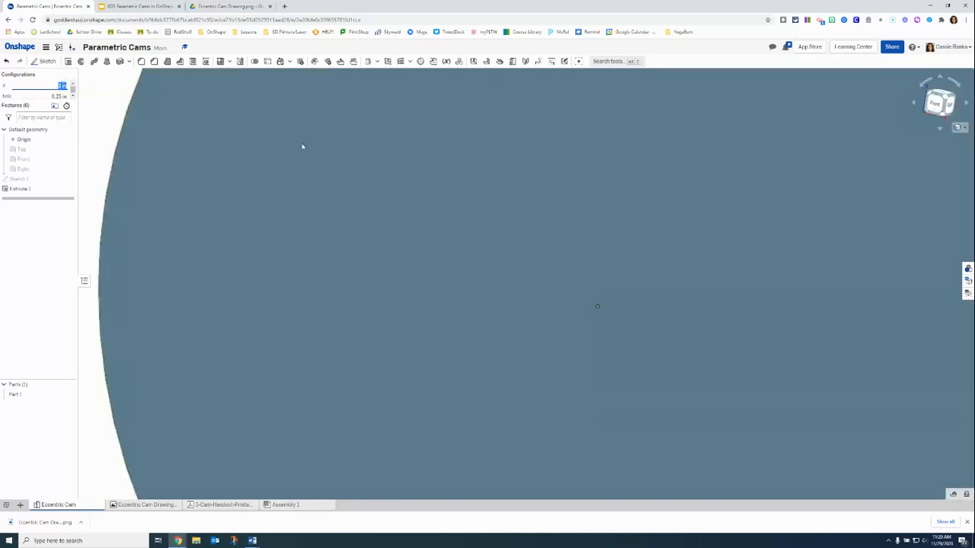
{"action": "scroll", "coordinate": [352, 190], "scroll_direction": "down", "scroll_amount": 5}
{"action": "scroll", "coordinate": [546, 355], "scroll_direction": "down", "scroll_amount": 2}
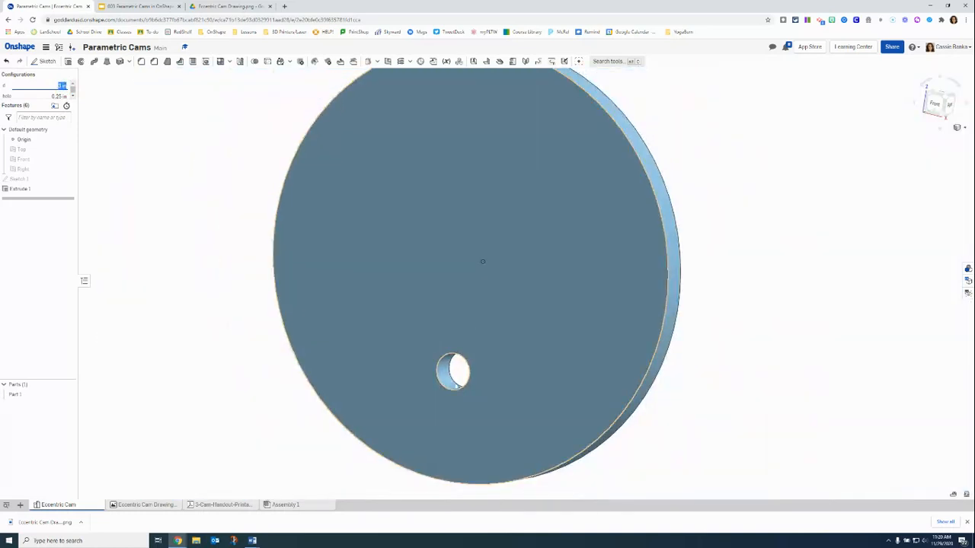
{"action": "scroll", "coordinate": [472, 309], "scroll_direction": "down", "scroll_amount": 2}
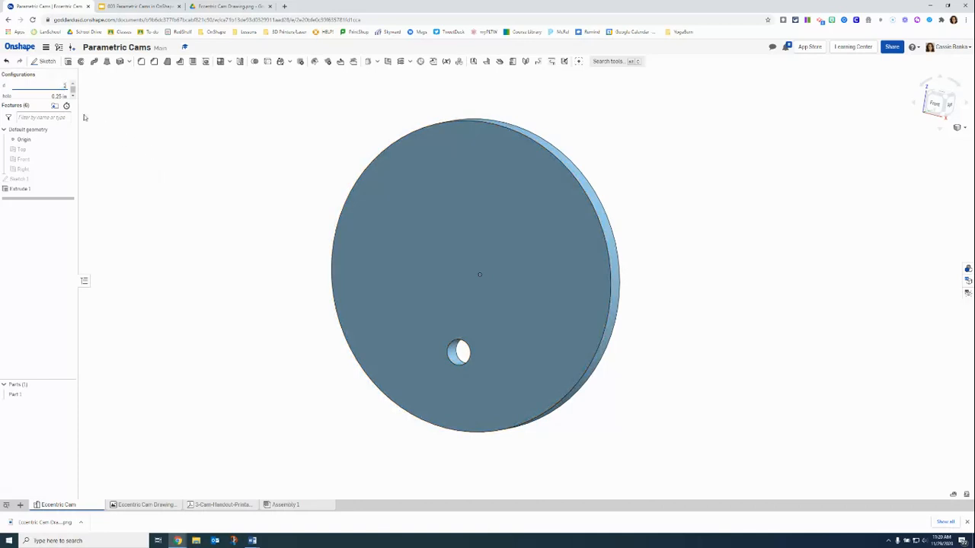
{"action": "type", "text": "2 i"}
{"action": "key", "text": "Return"}
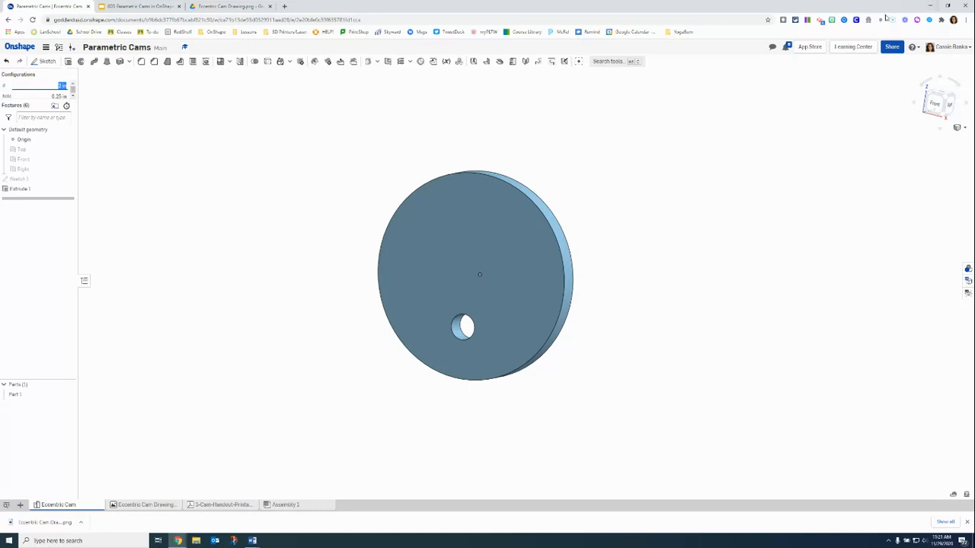
{"action": "left_click", "coordinate": [819, 19]}
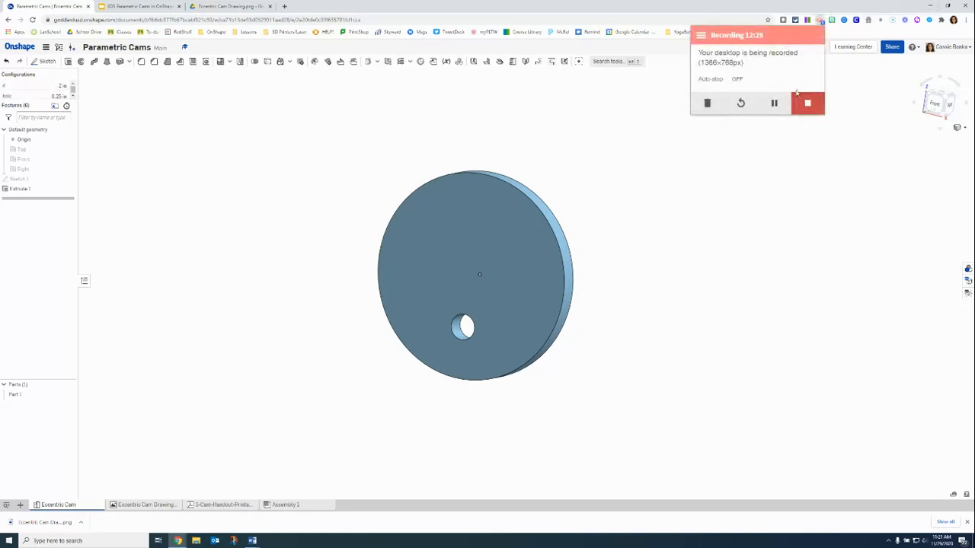